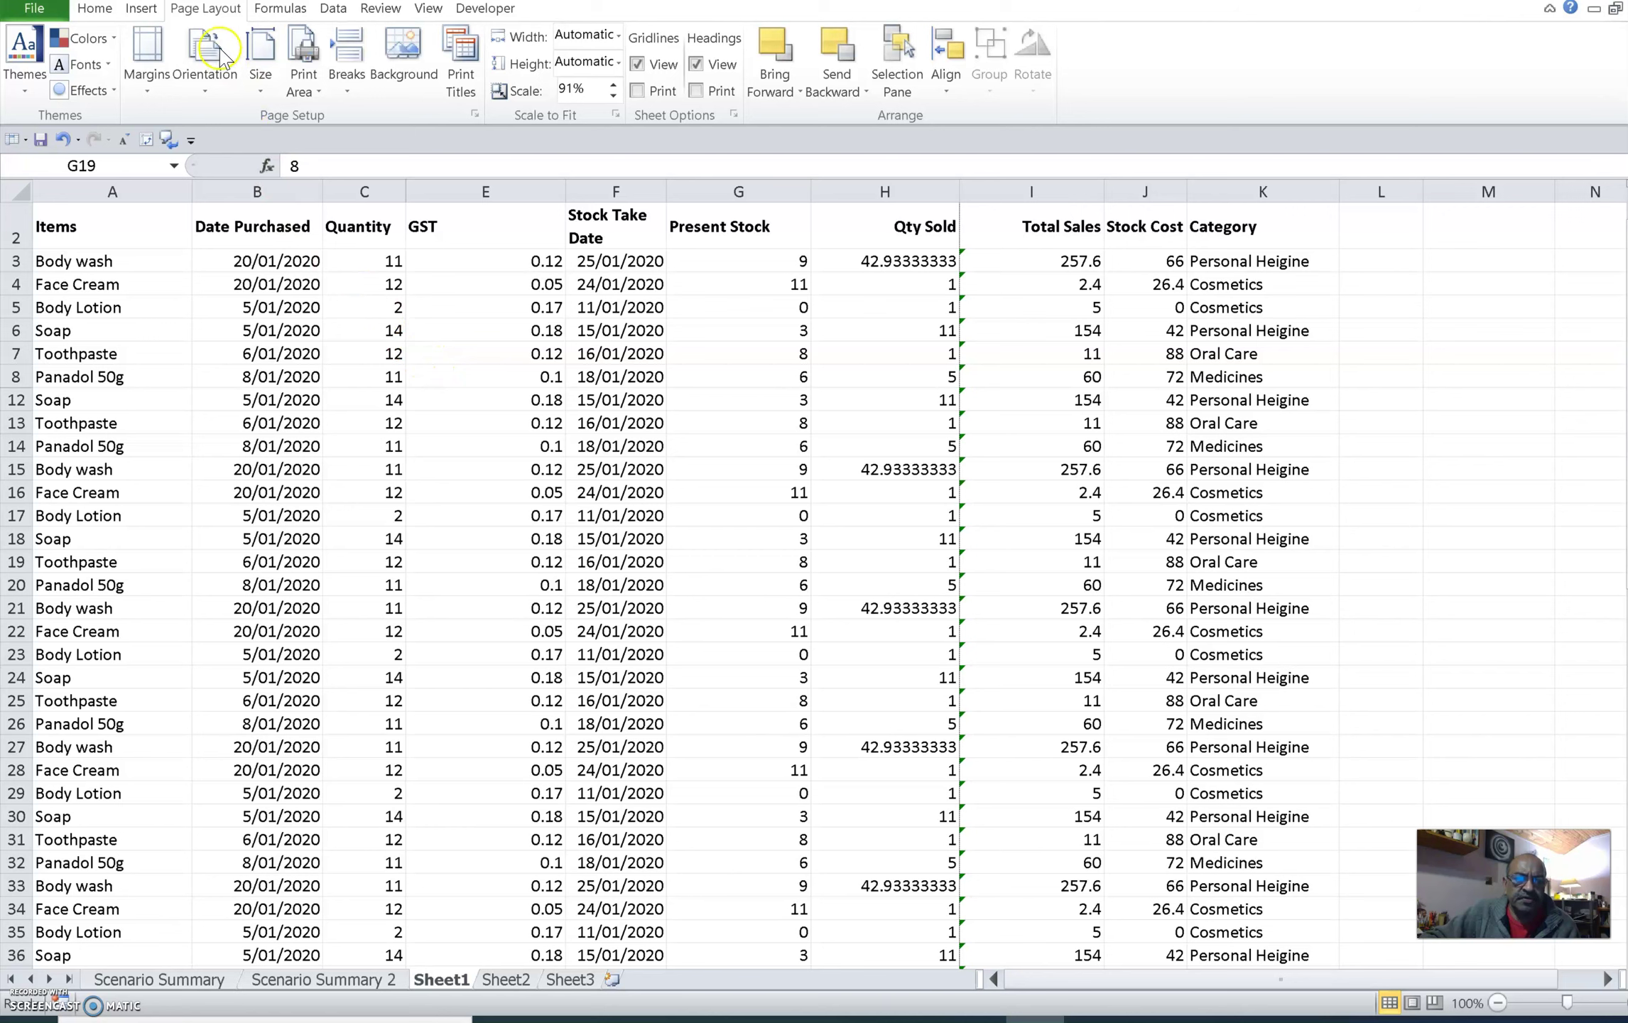
- Set the picture IMG_5143 from the QueensTown General folder as the background of Sheet1
left_click(220, 12)
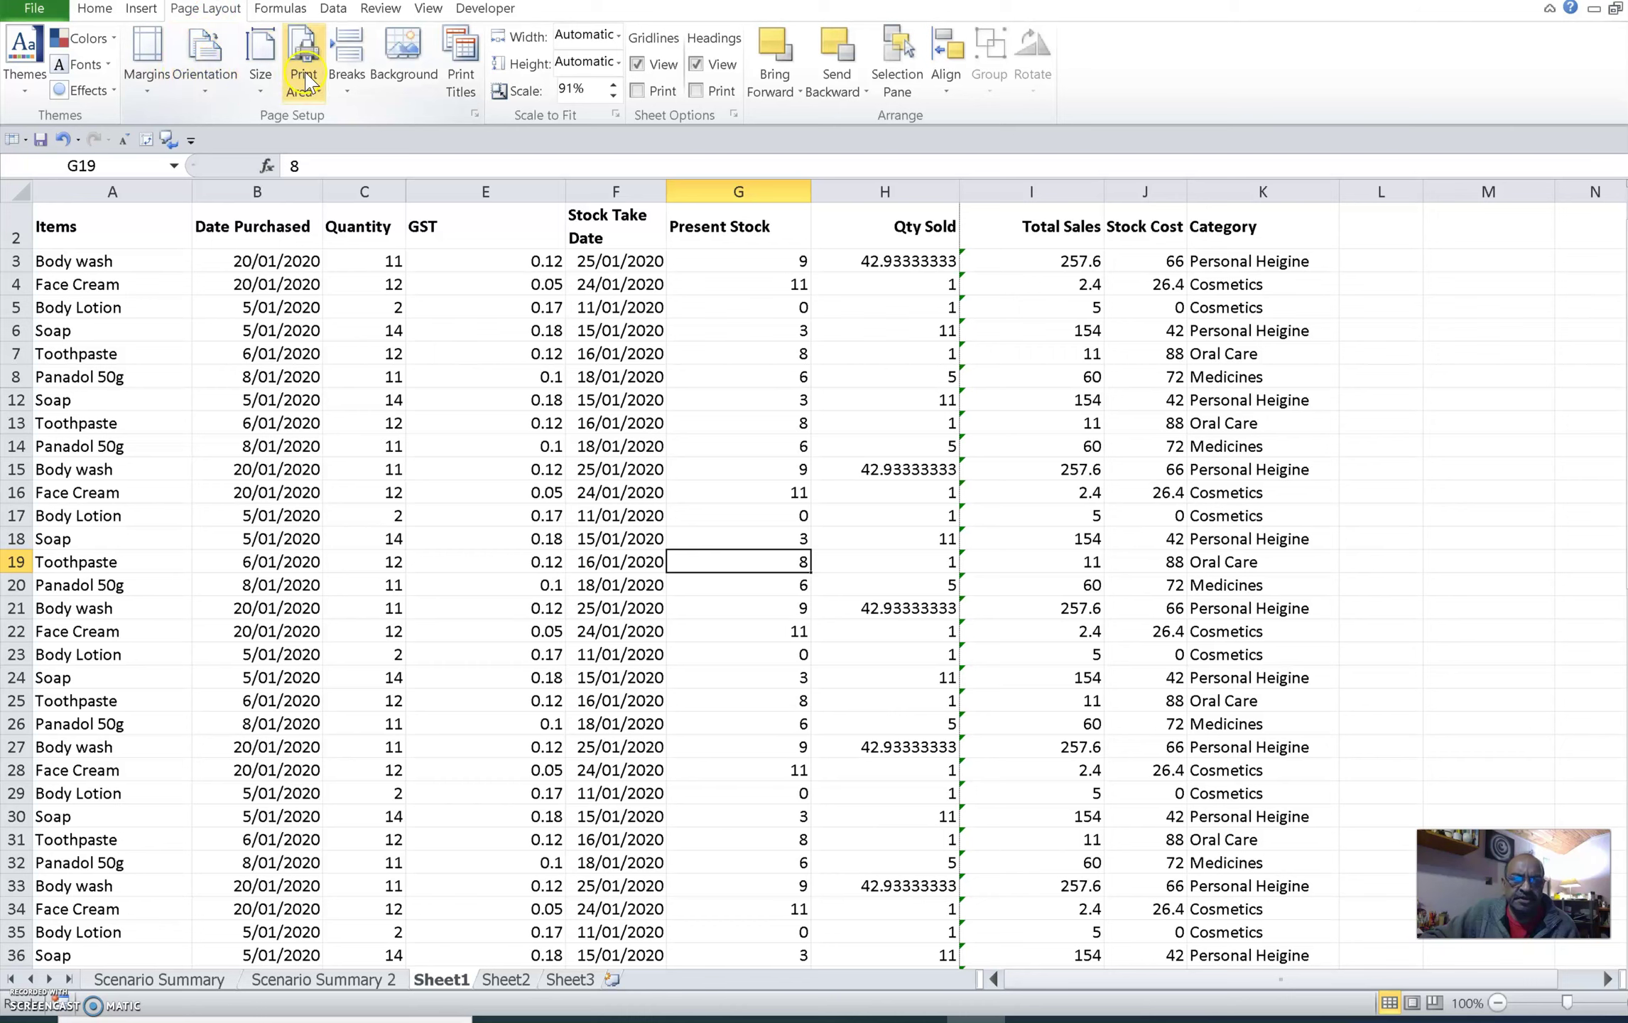
left_click(405, 57)
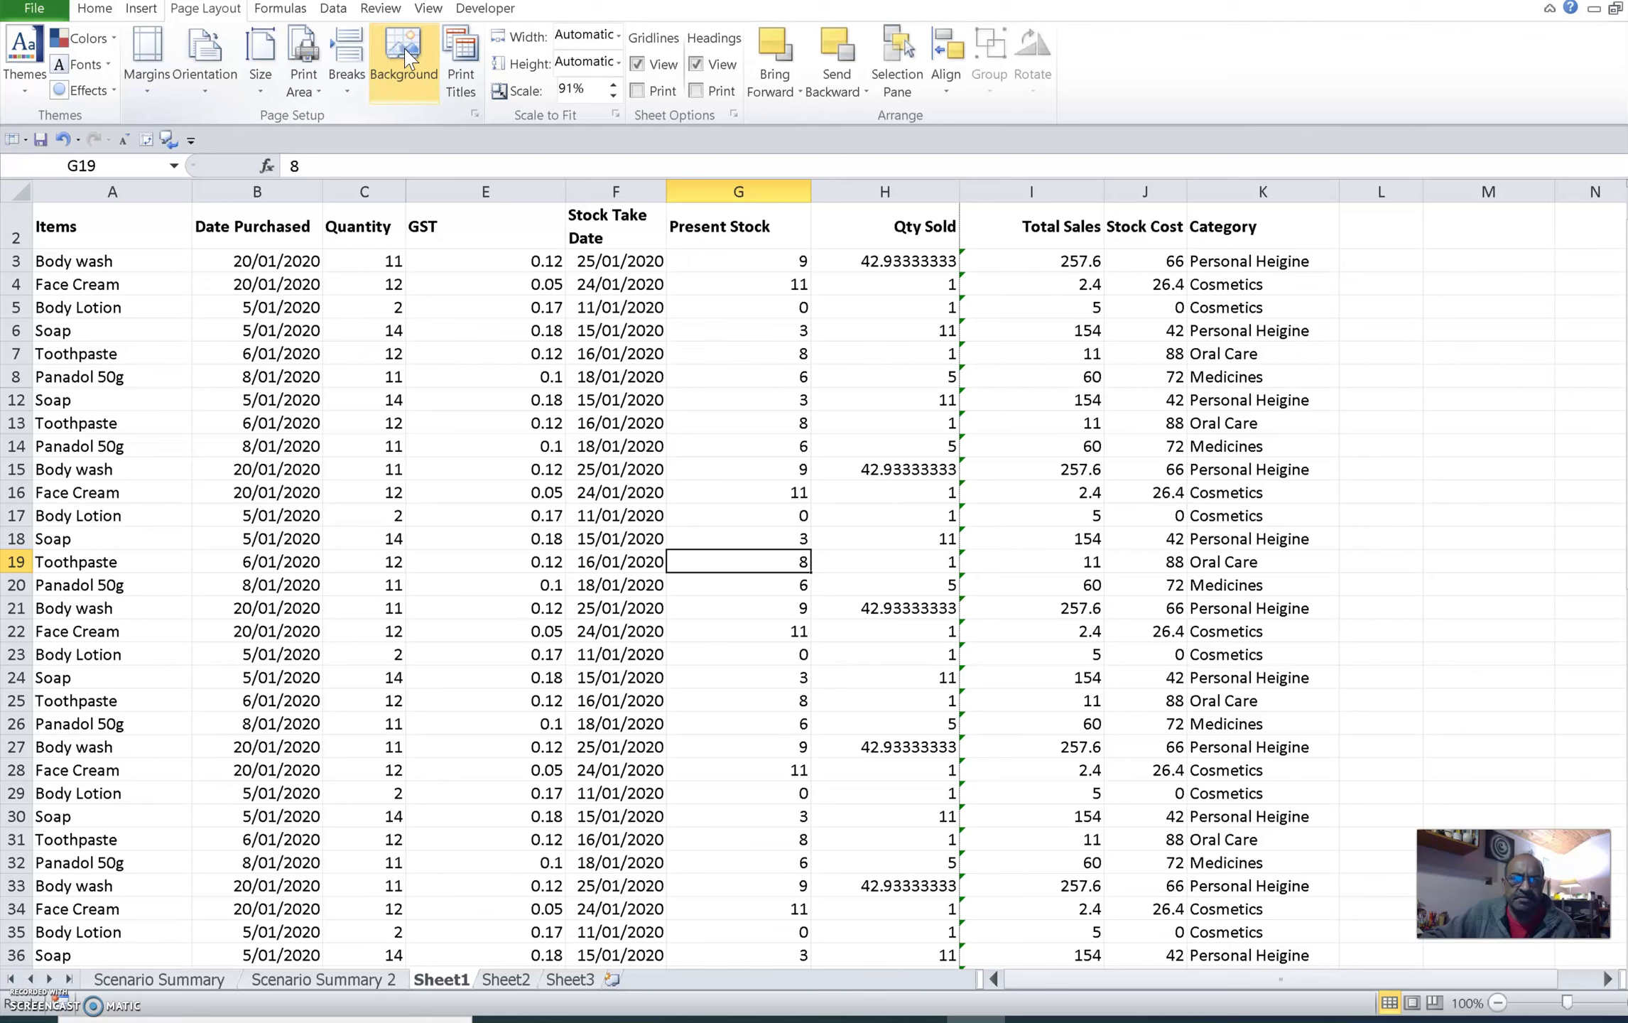
left_click(719, 114)
mouse_move(735, 108)
left_mouse_down()
mouse_move(737, 250)
mouse_move(739, 105)
left_mouse_up()
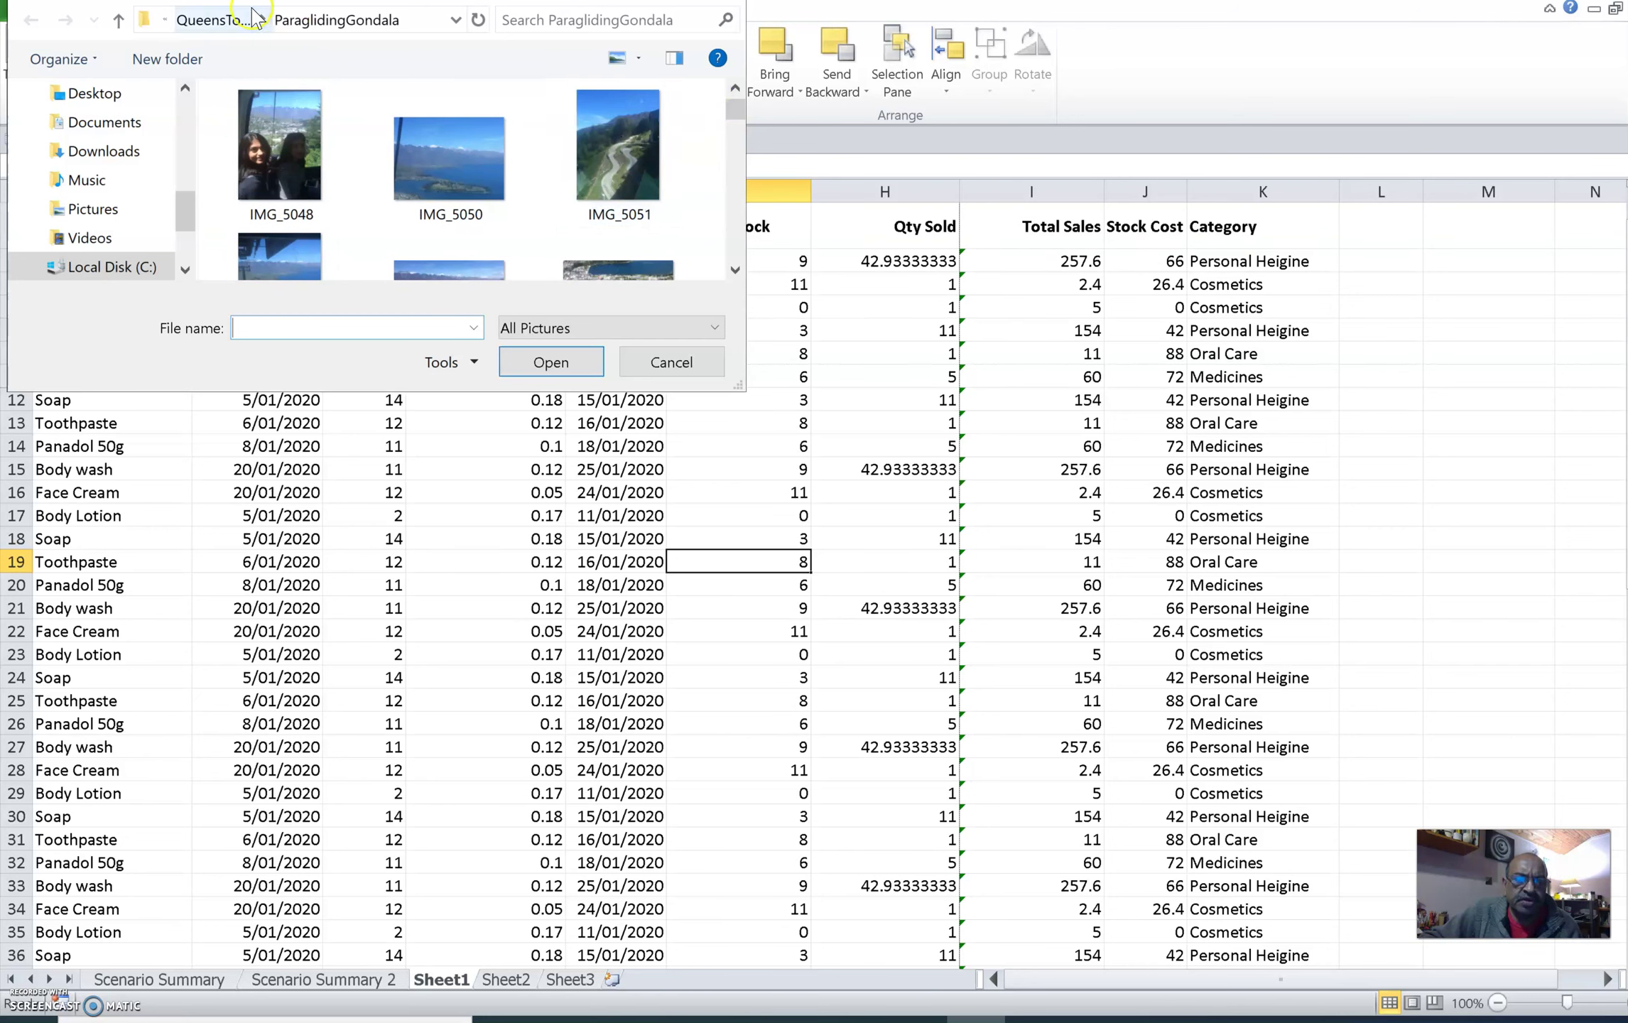
left_click(223, 25)
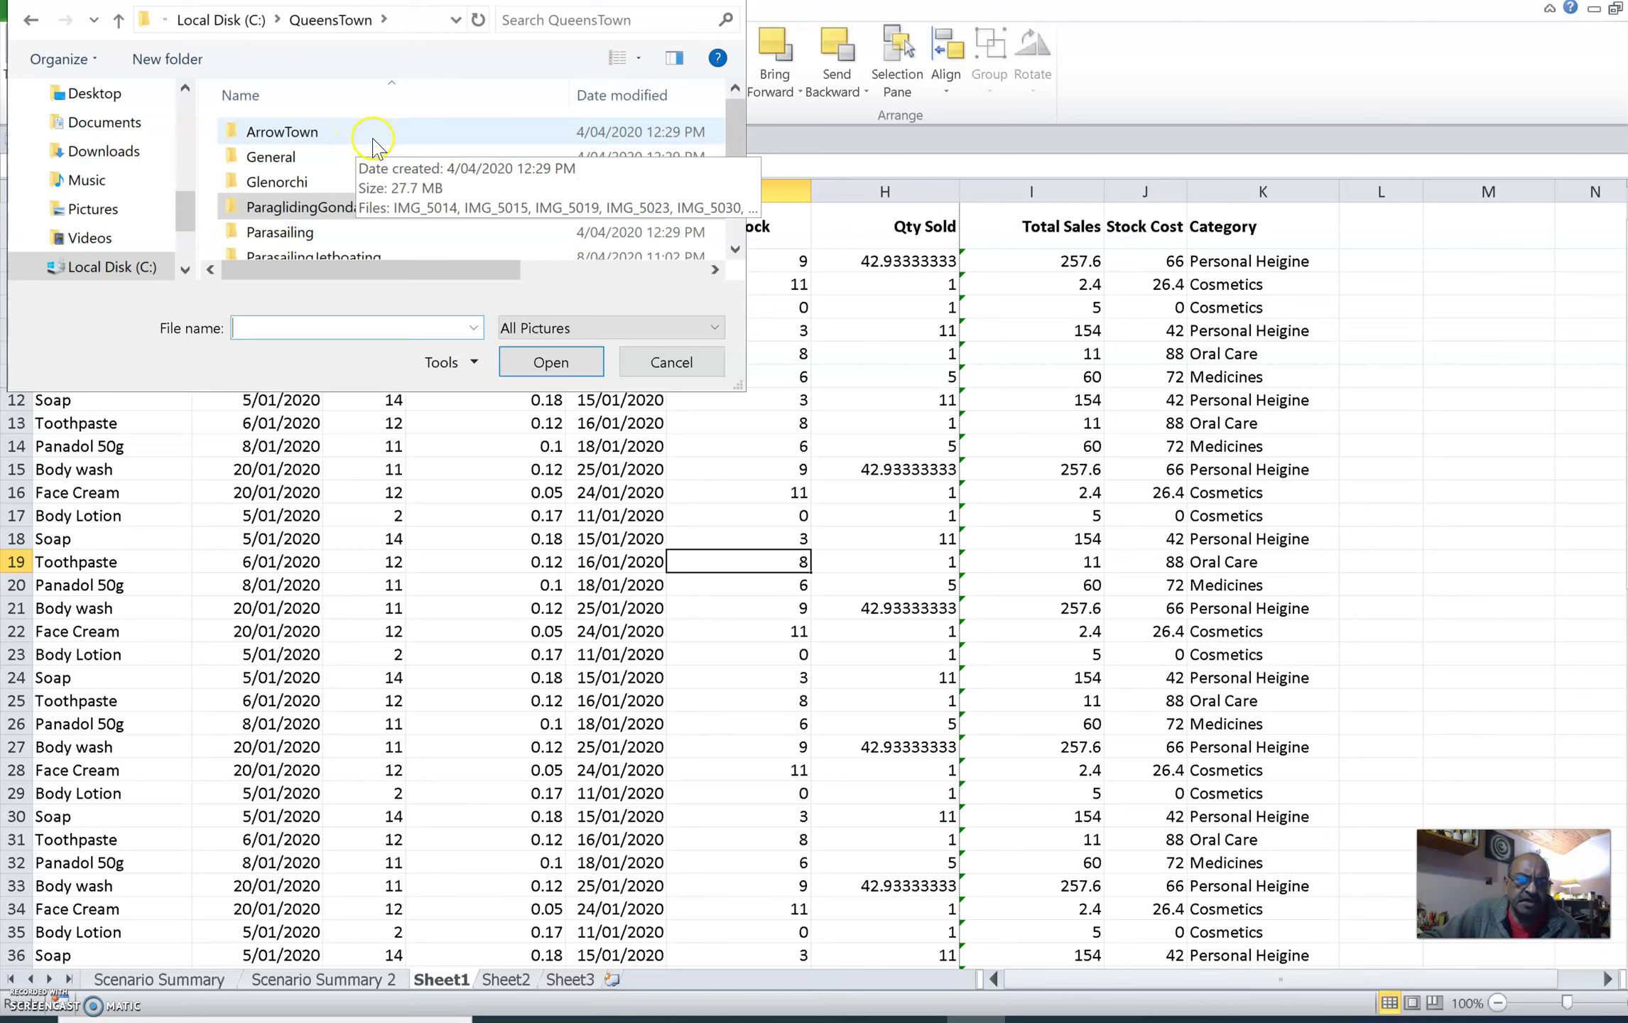
left_click(410, 209)
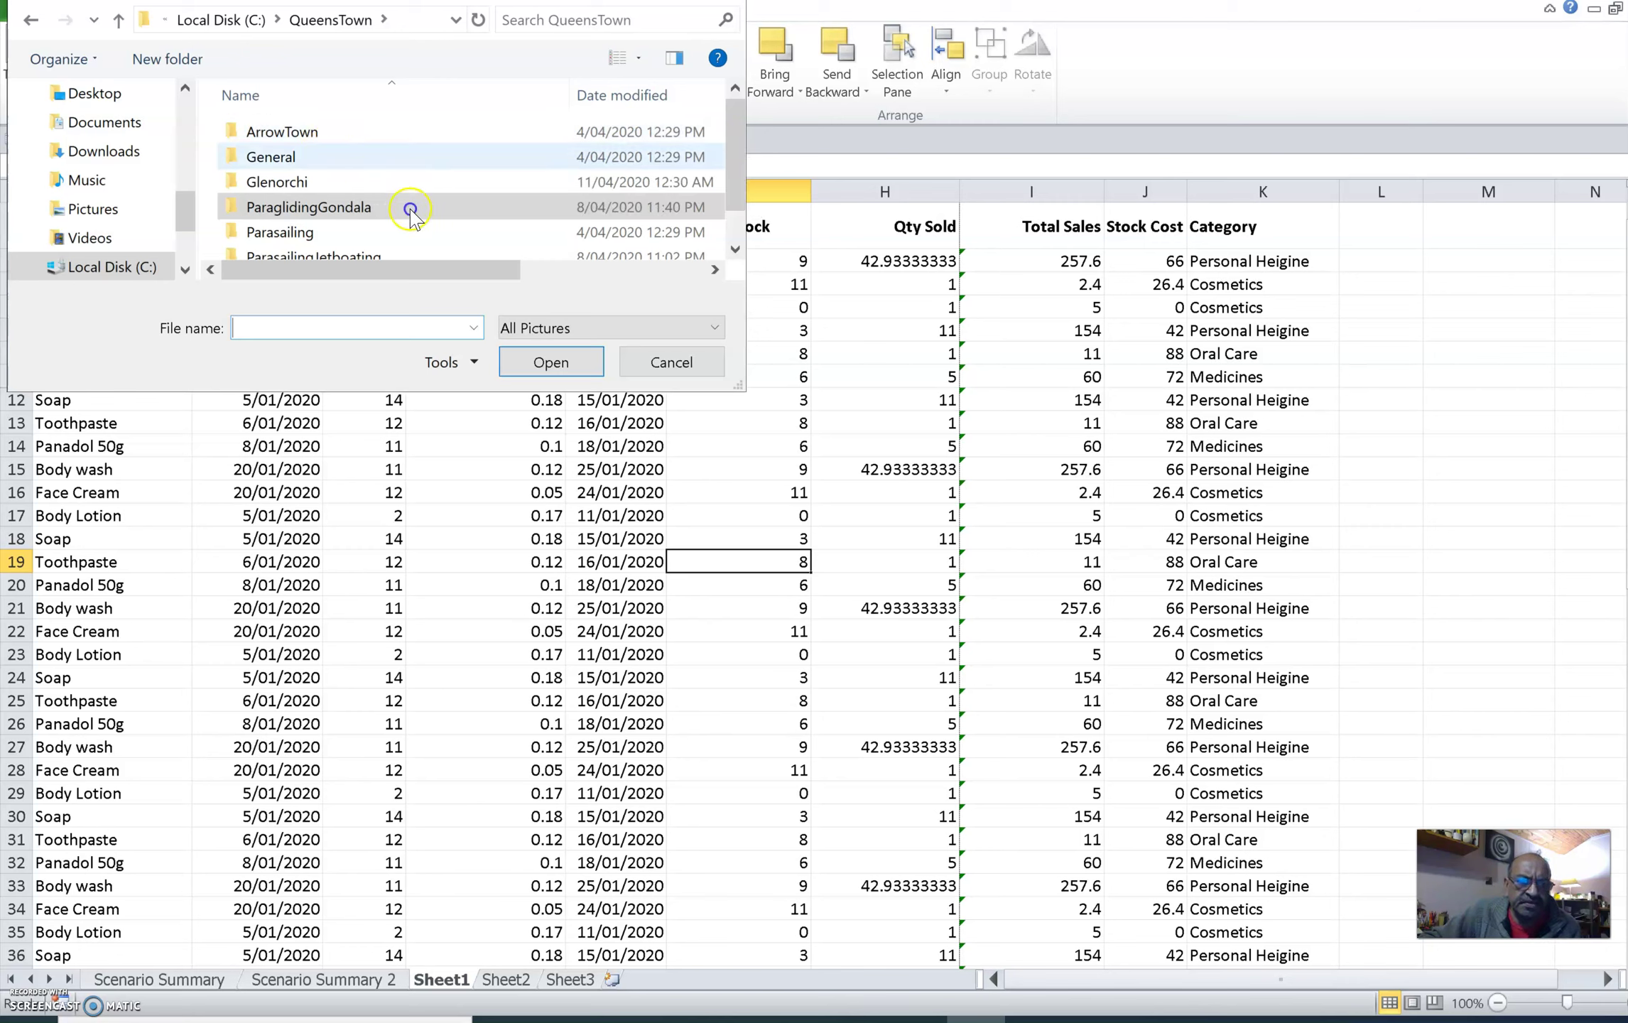
double_click(330, 159)
left_click_drag(739, 114, 739, 132)
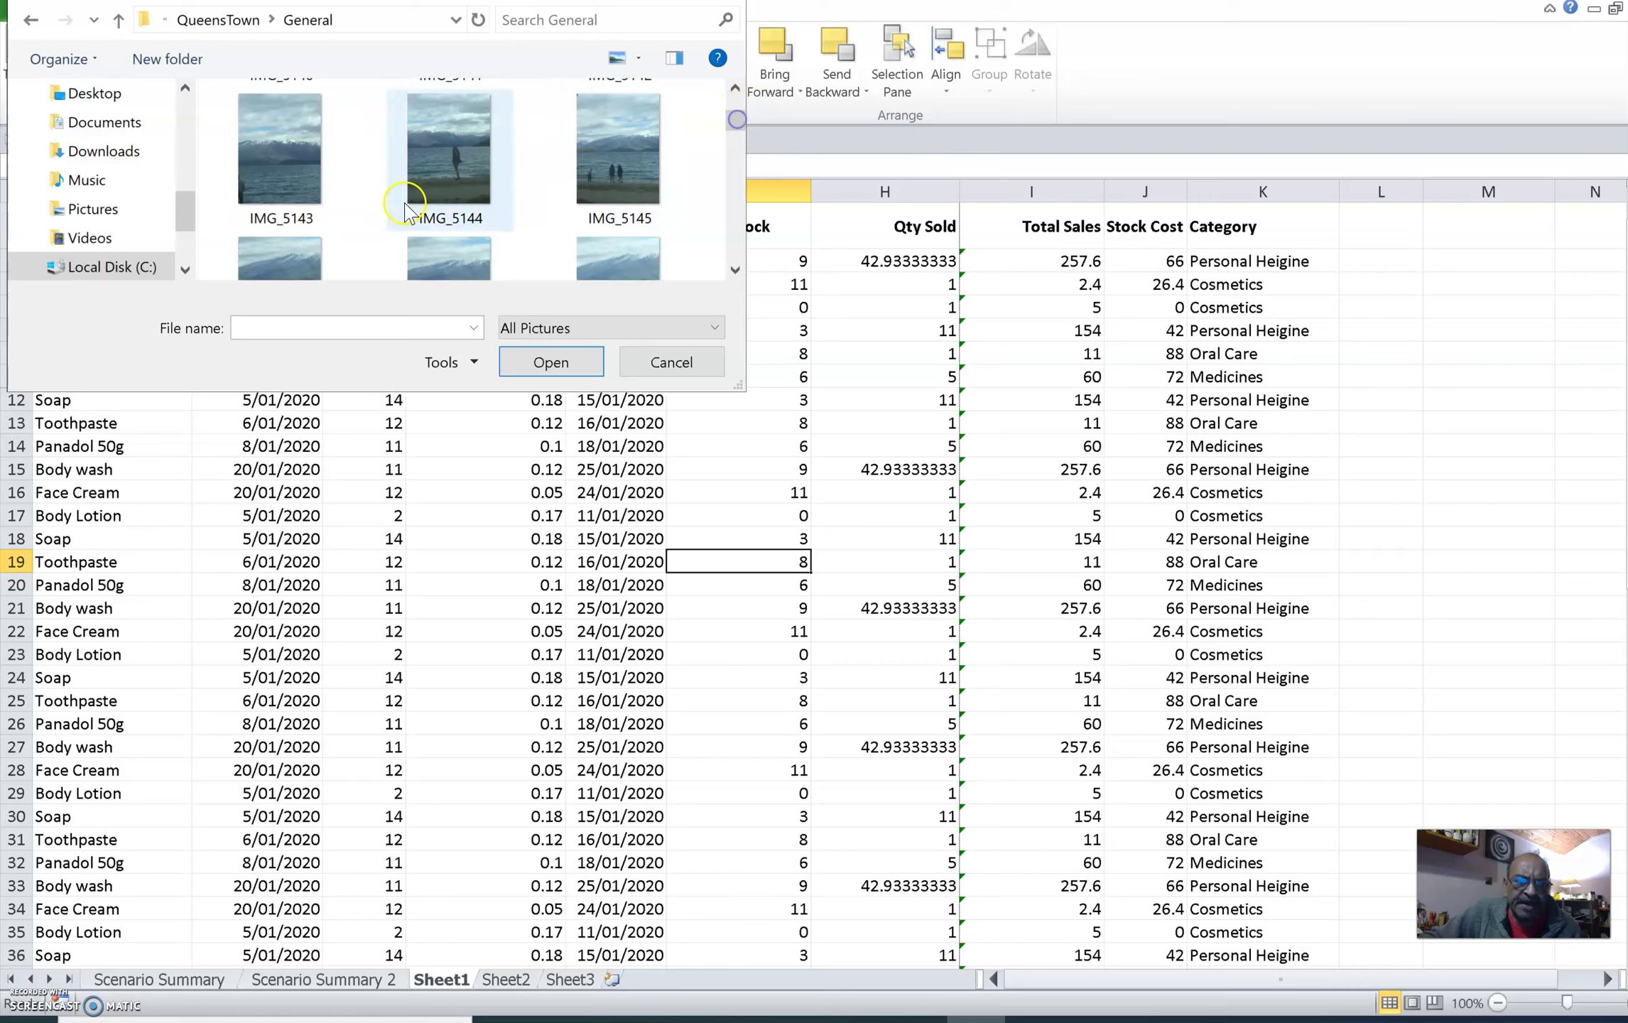
left_click(302, 182)
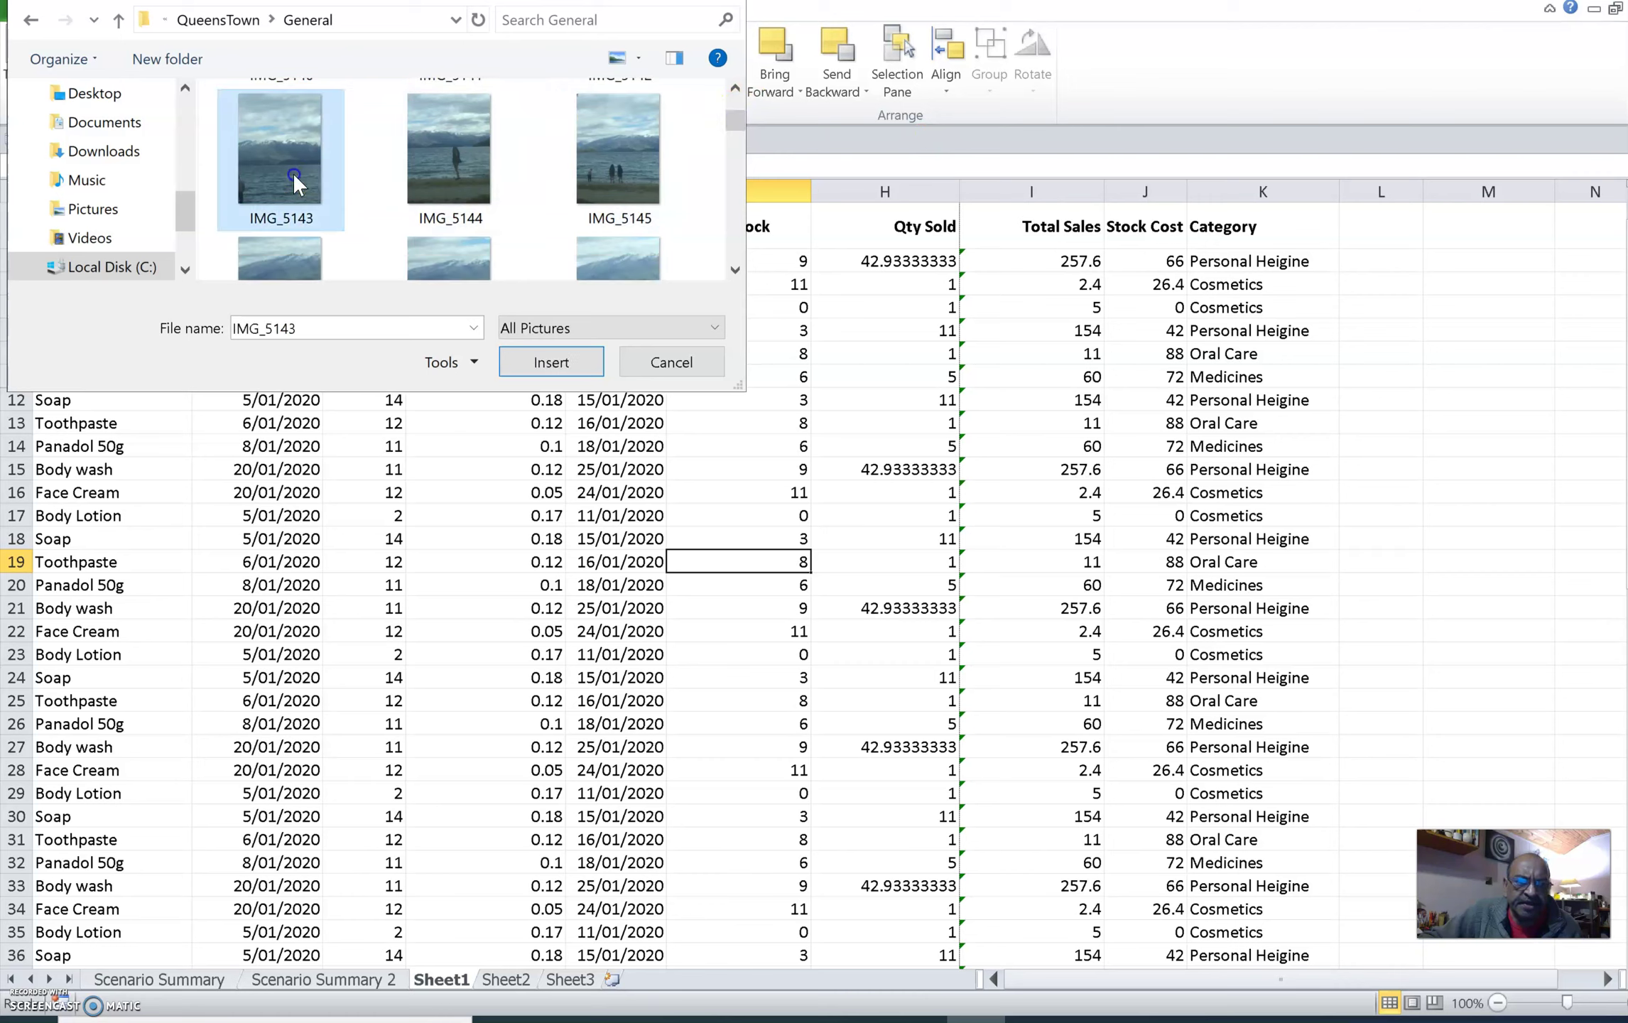
left_click(551, 362)
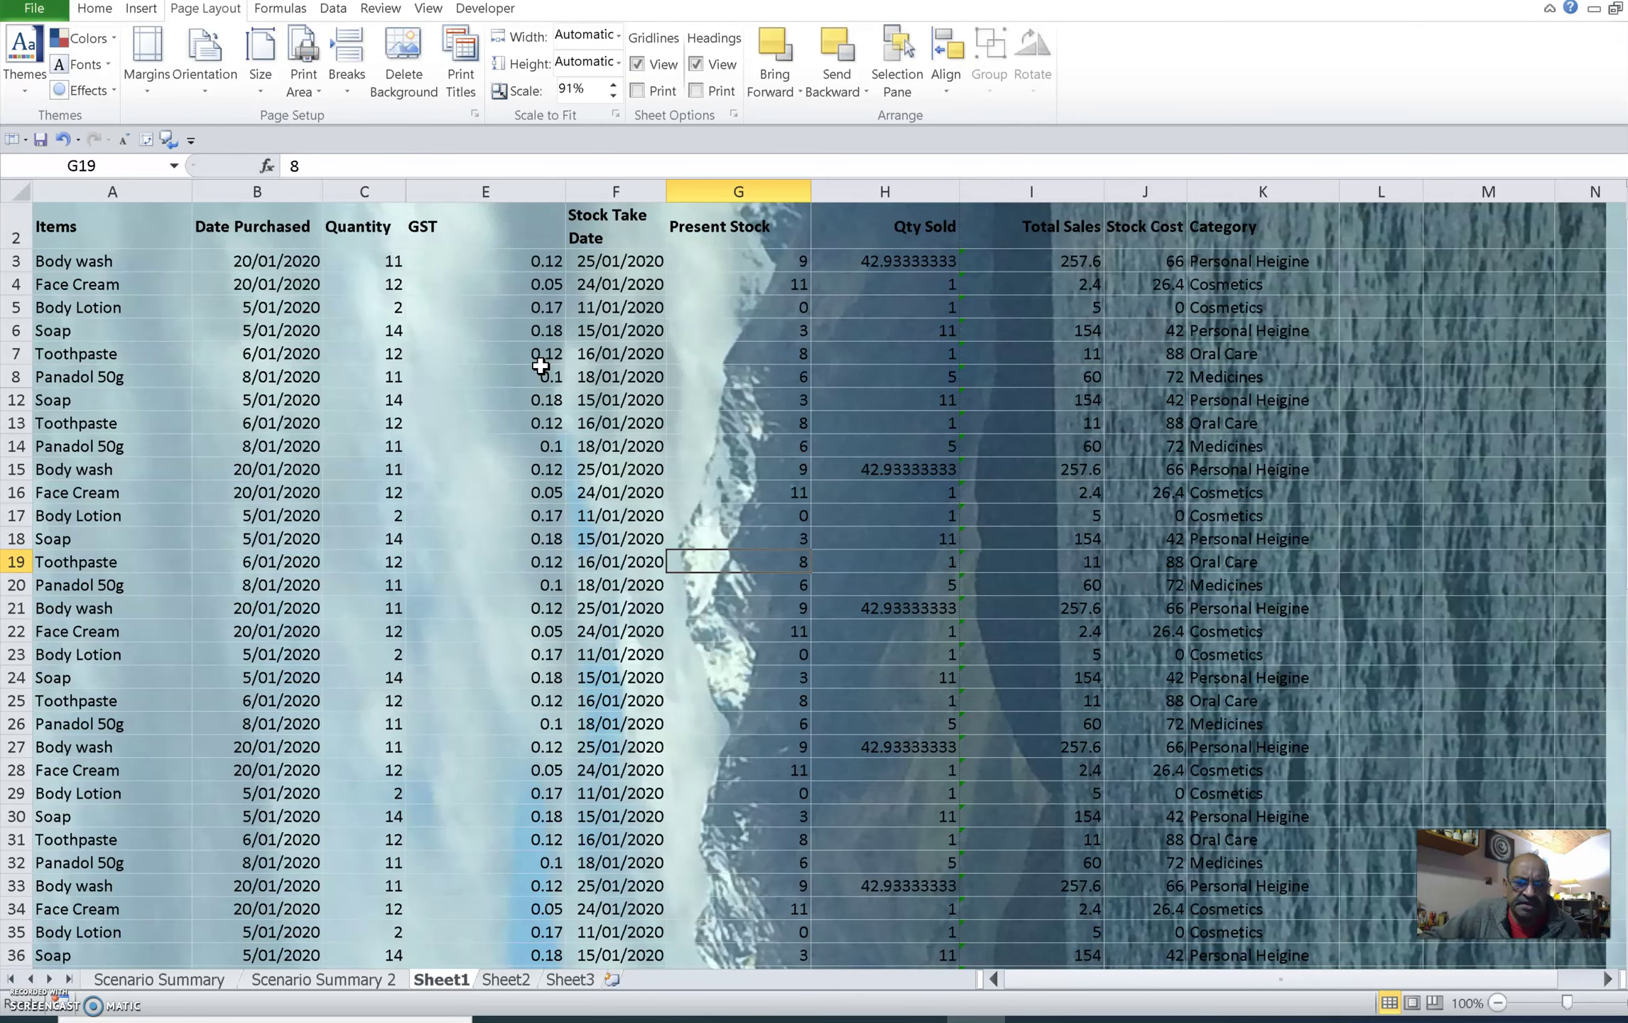
- Delete the sheet background and set the picture IMG_5150 from the General folder as the new one
left_click(141, 10)
left_click(204, 10)
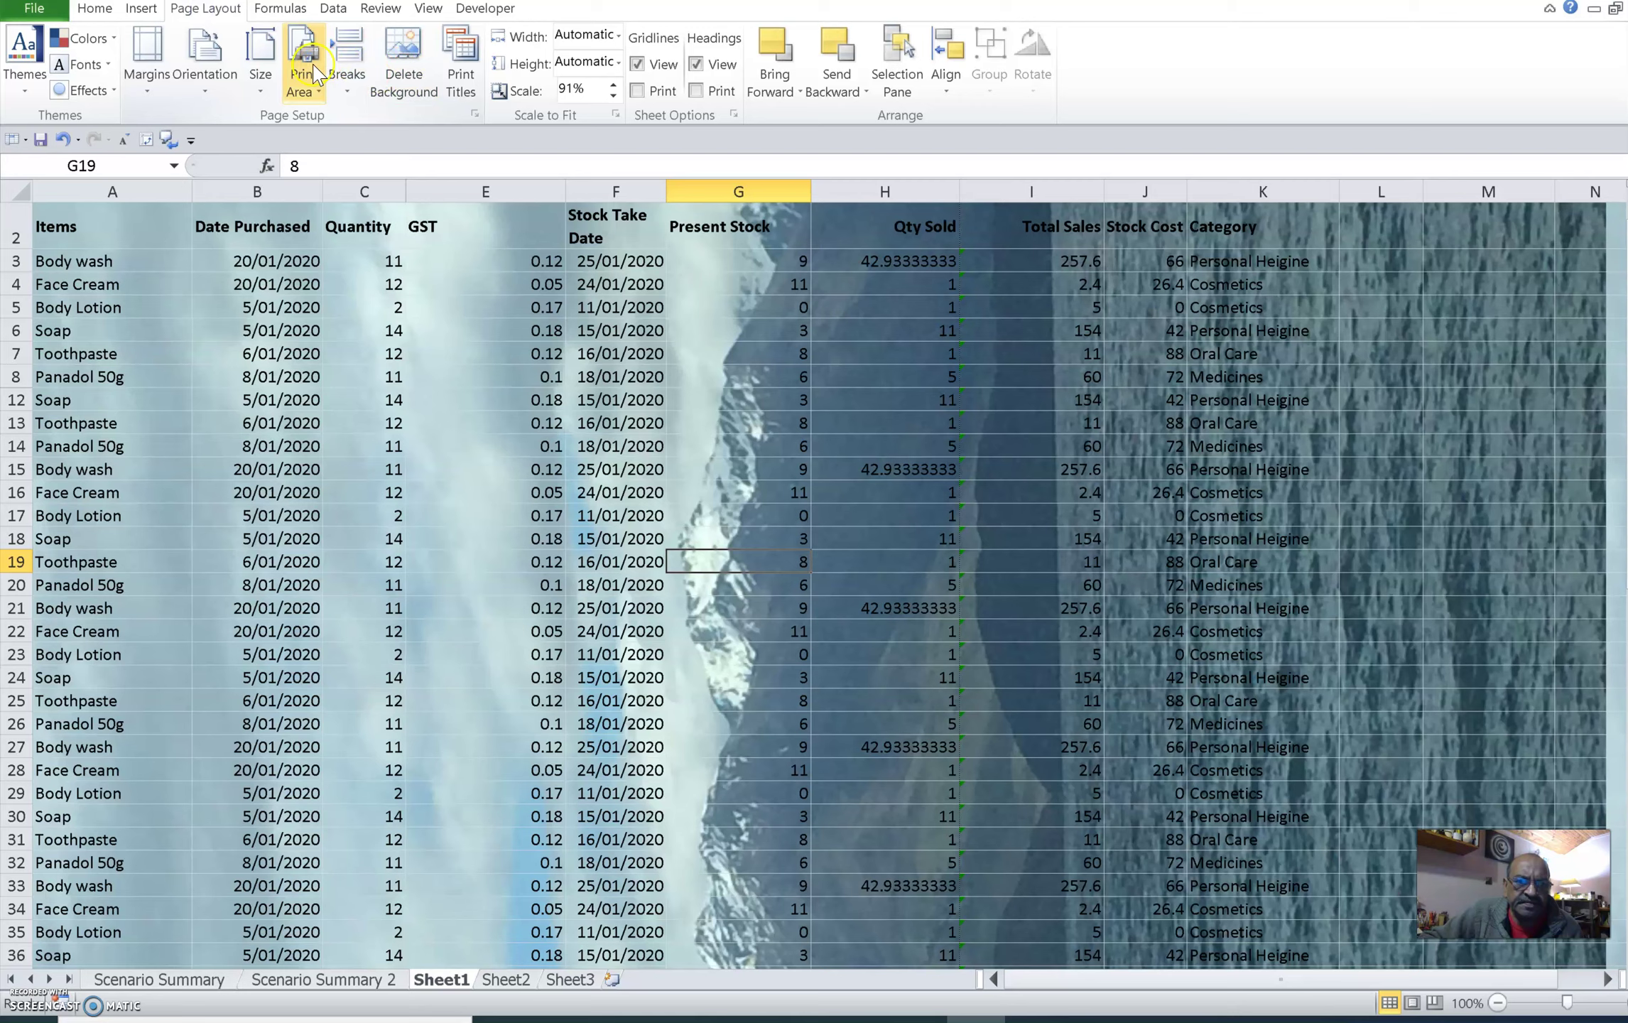
left_click(406, 77)
left_click(409, 75)
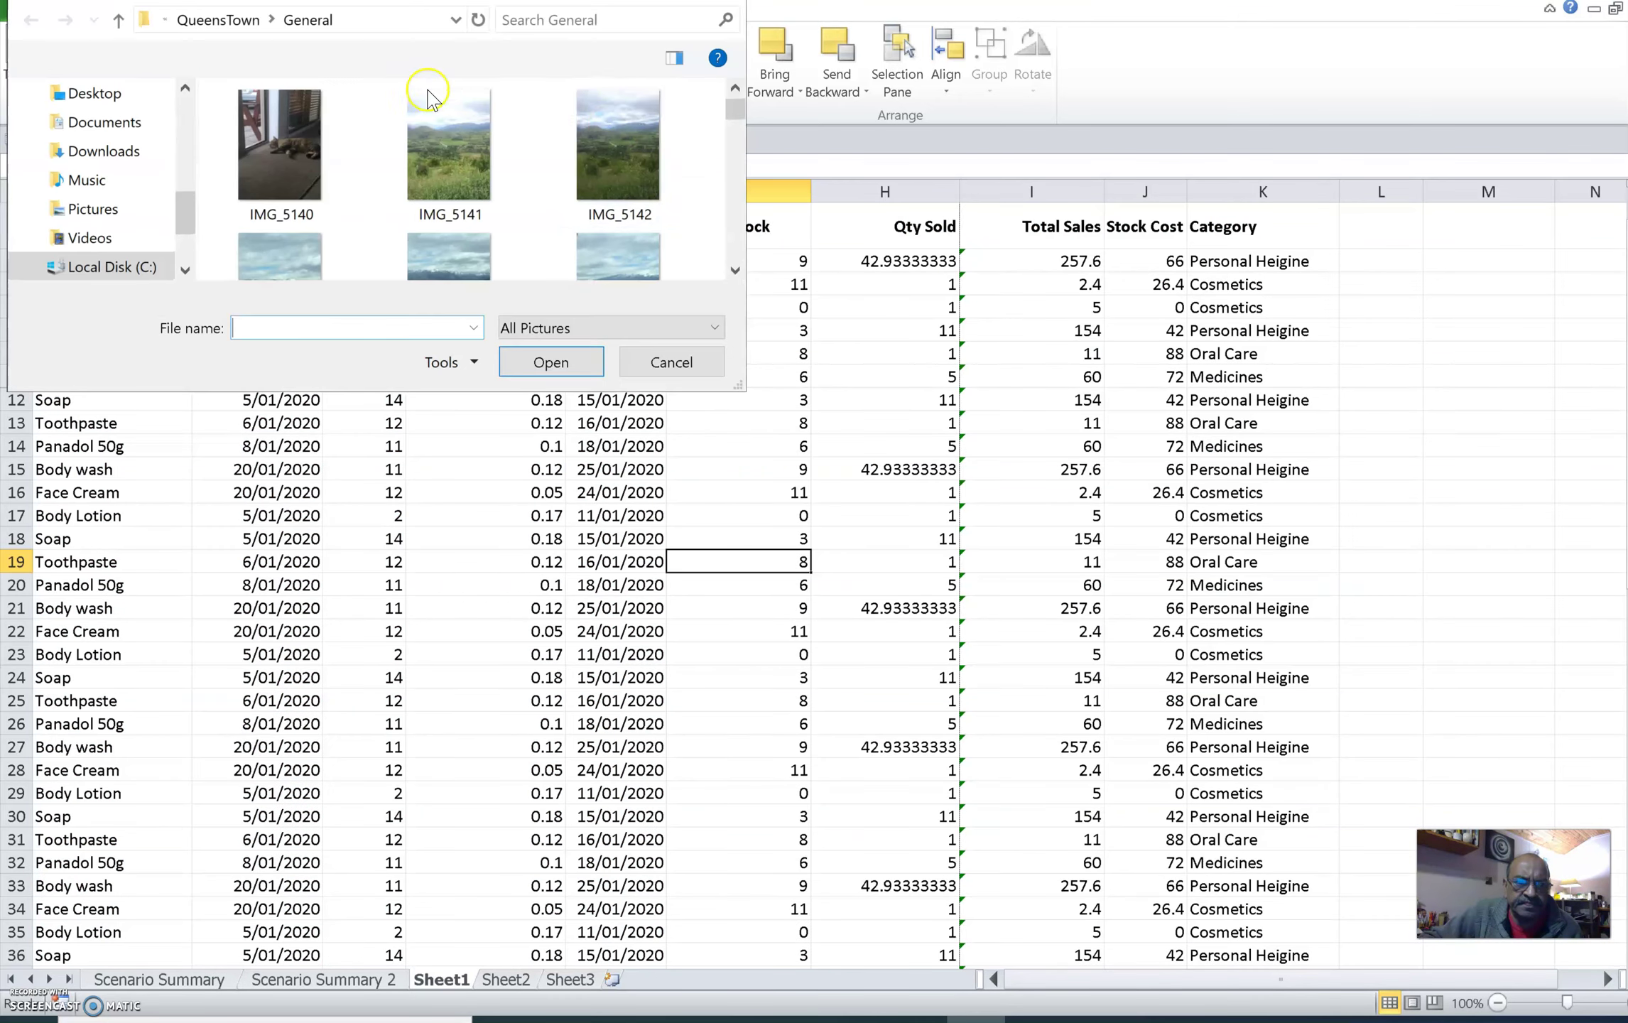
left_click_drag(734, 107, 722, 149)
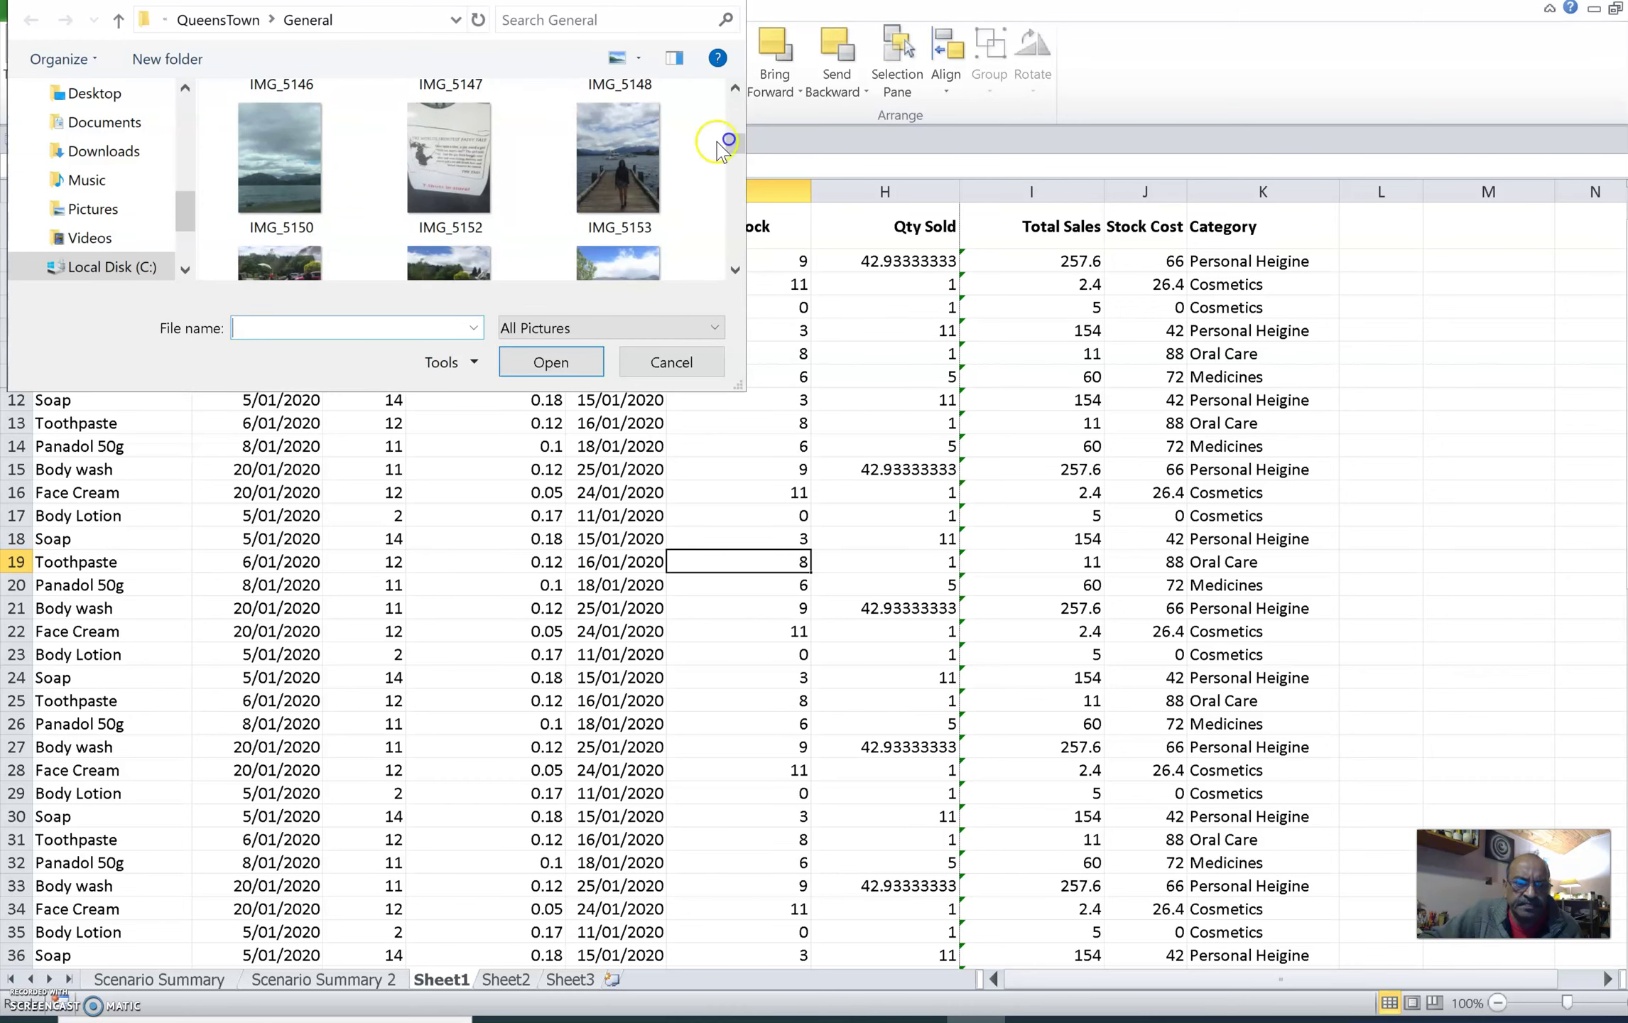
left_click(283, 169)
left_click(574, 360)
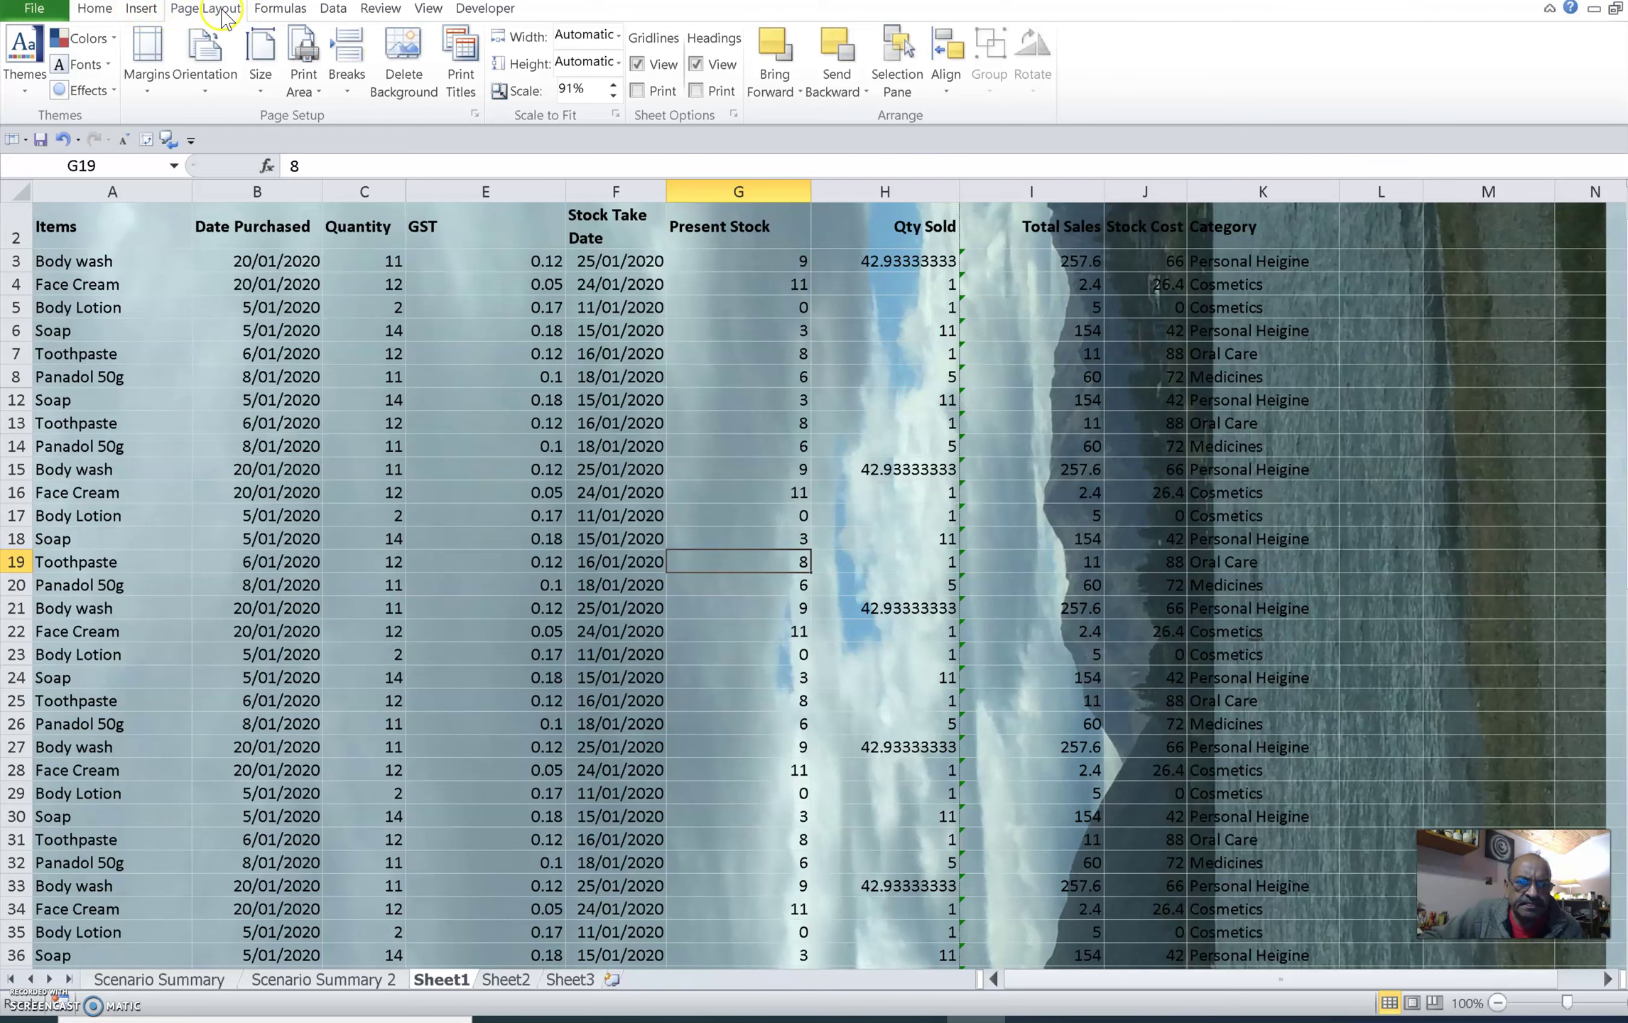
- Delete the current sheet background and replace it with the landscape picture IMG_5168
left_click(427, 73)
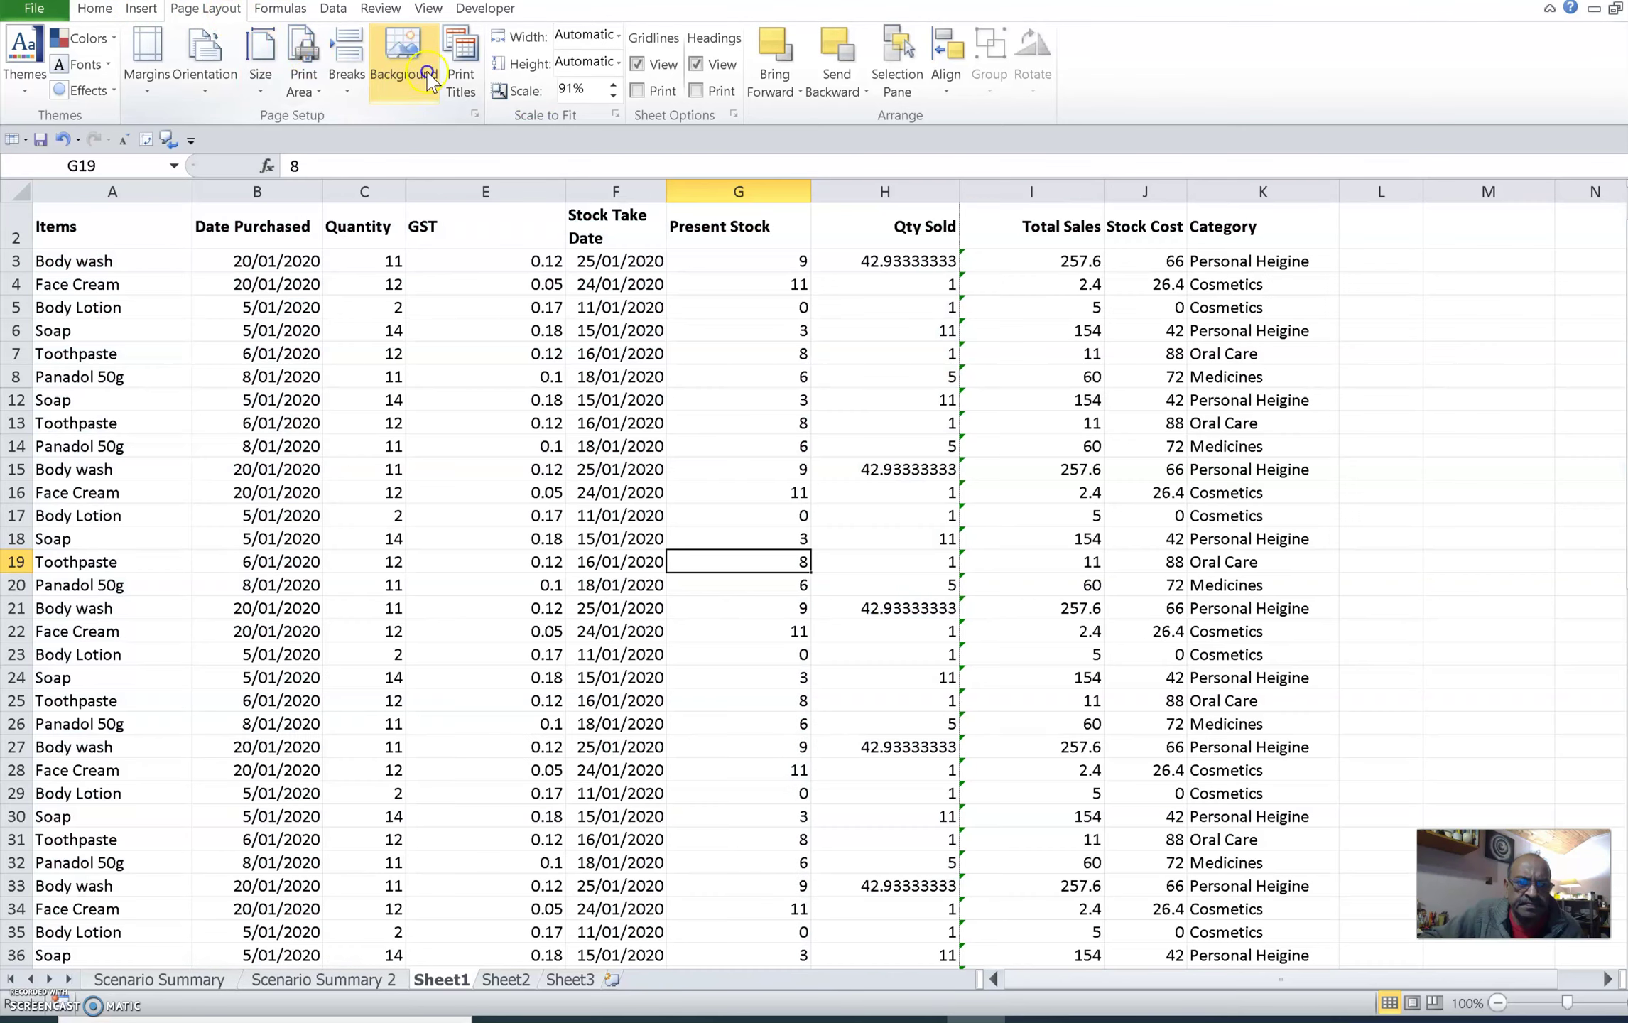
left_click(407, 68)
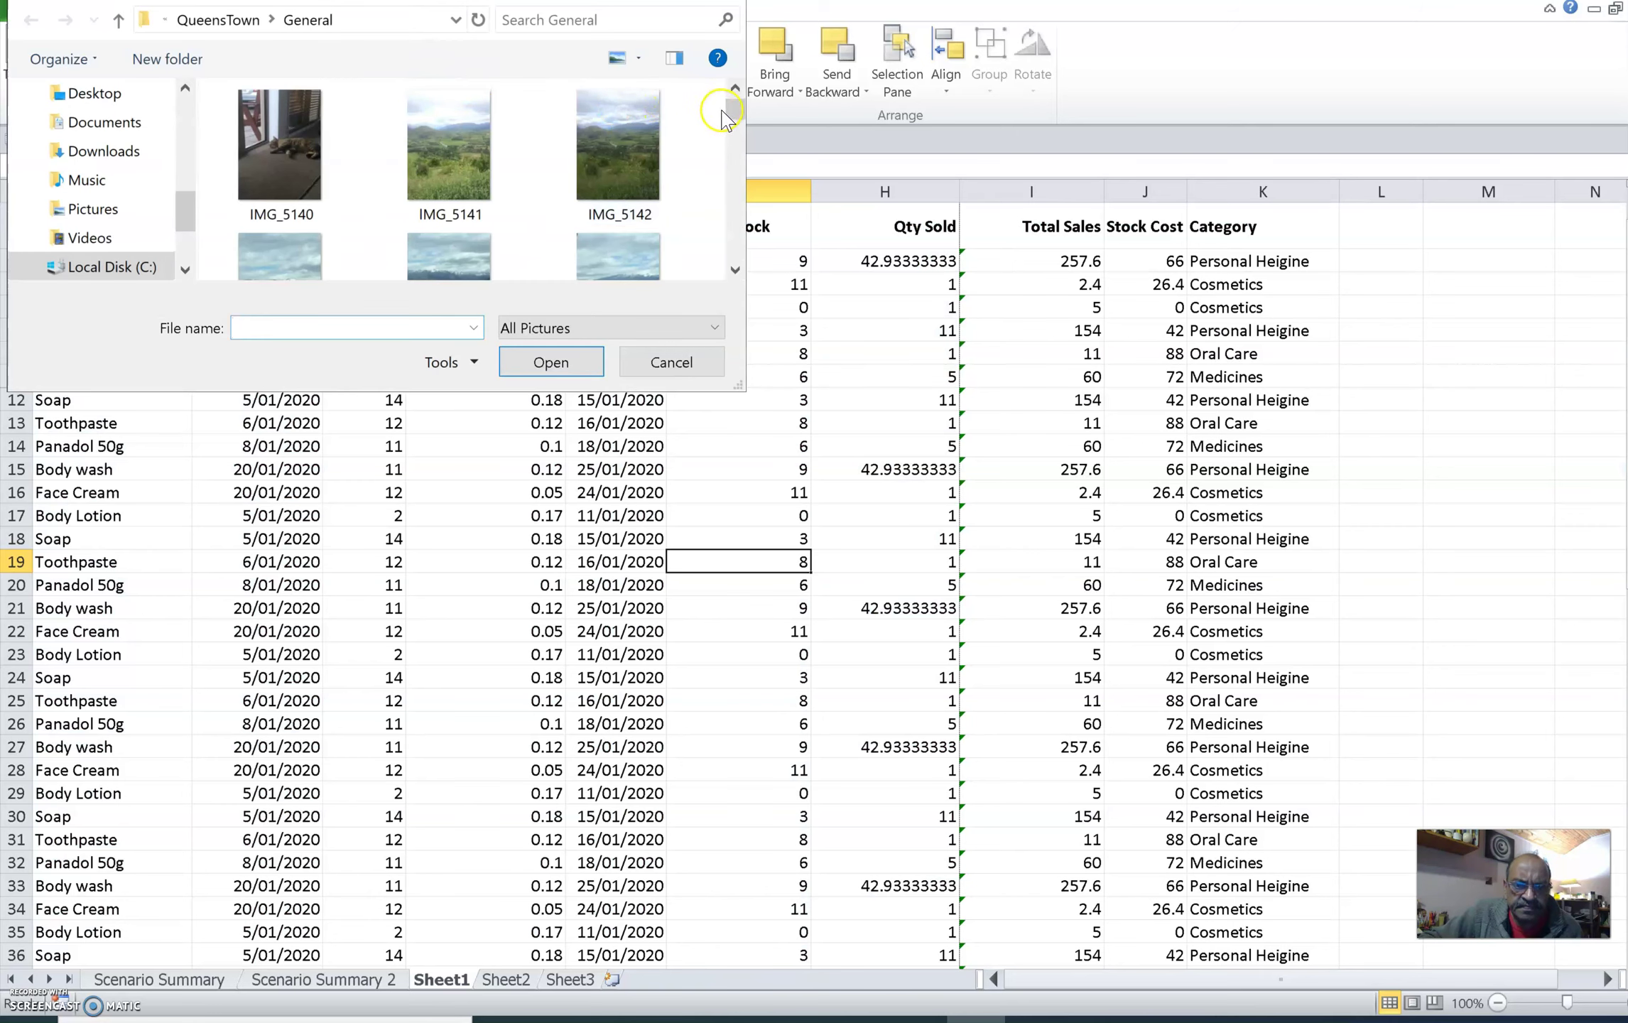
left_click_drag(733, 109, 724, 181)
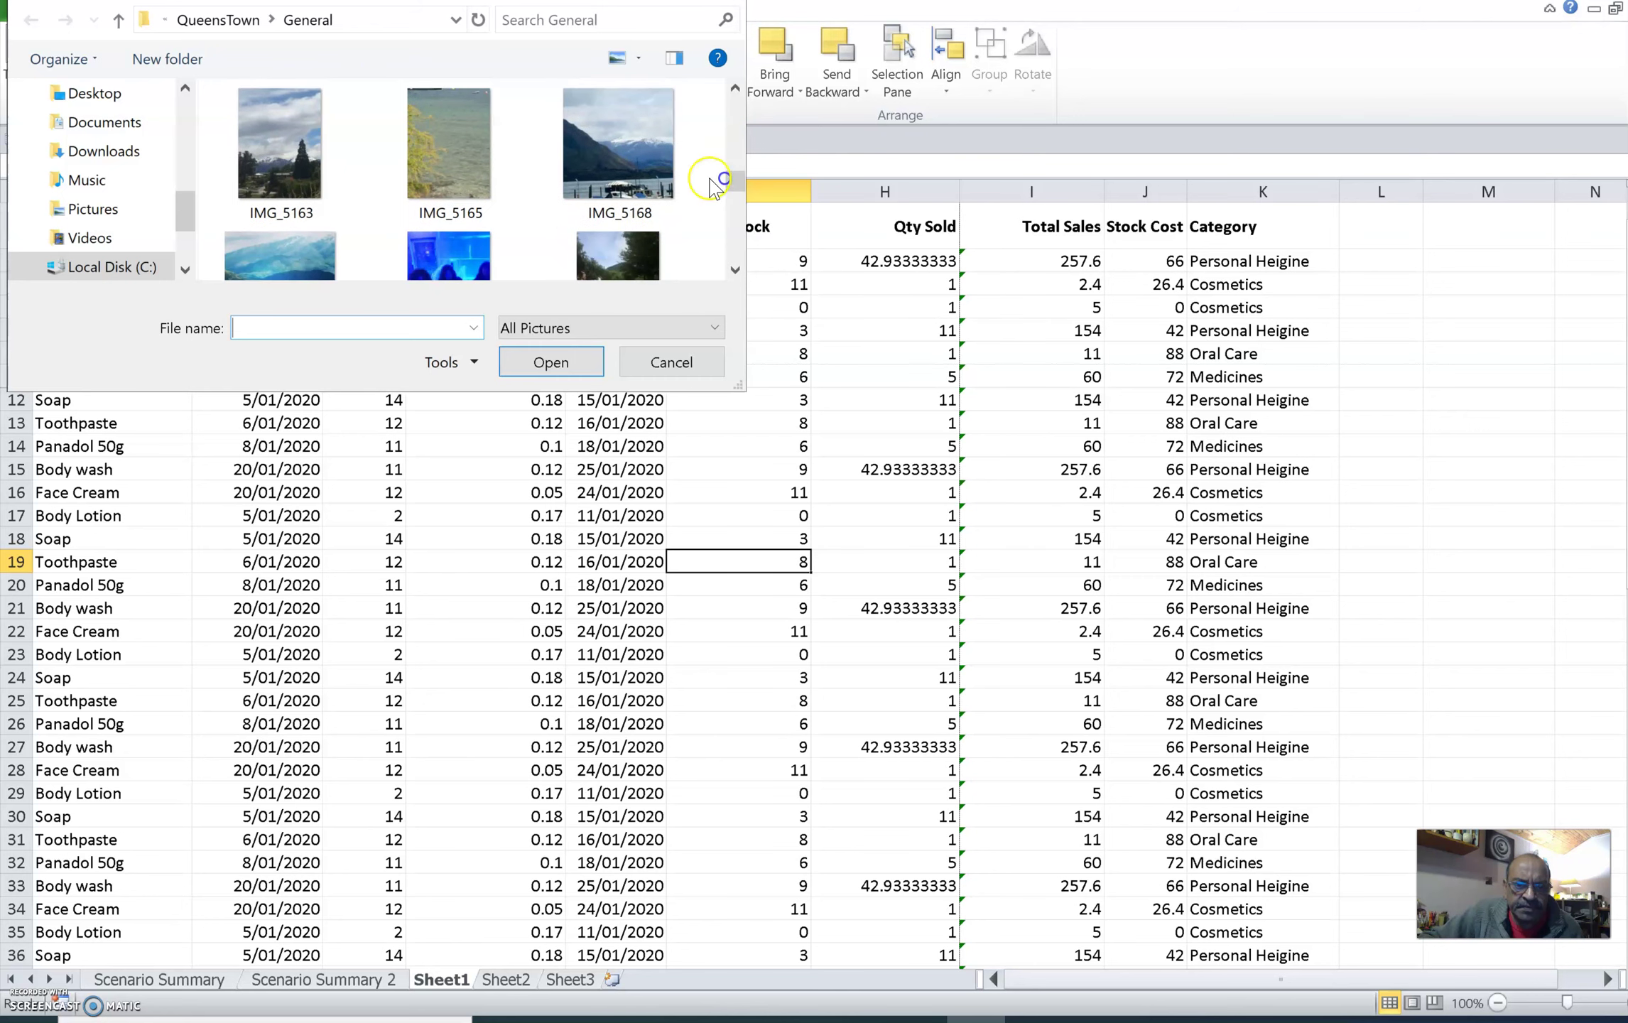
double_click(643, 170)
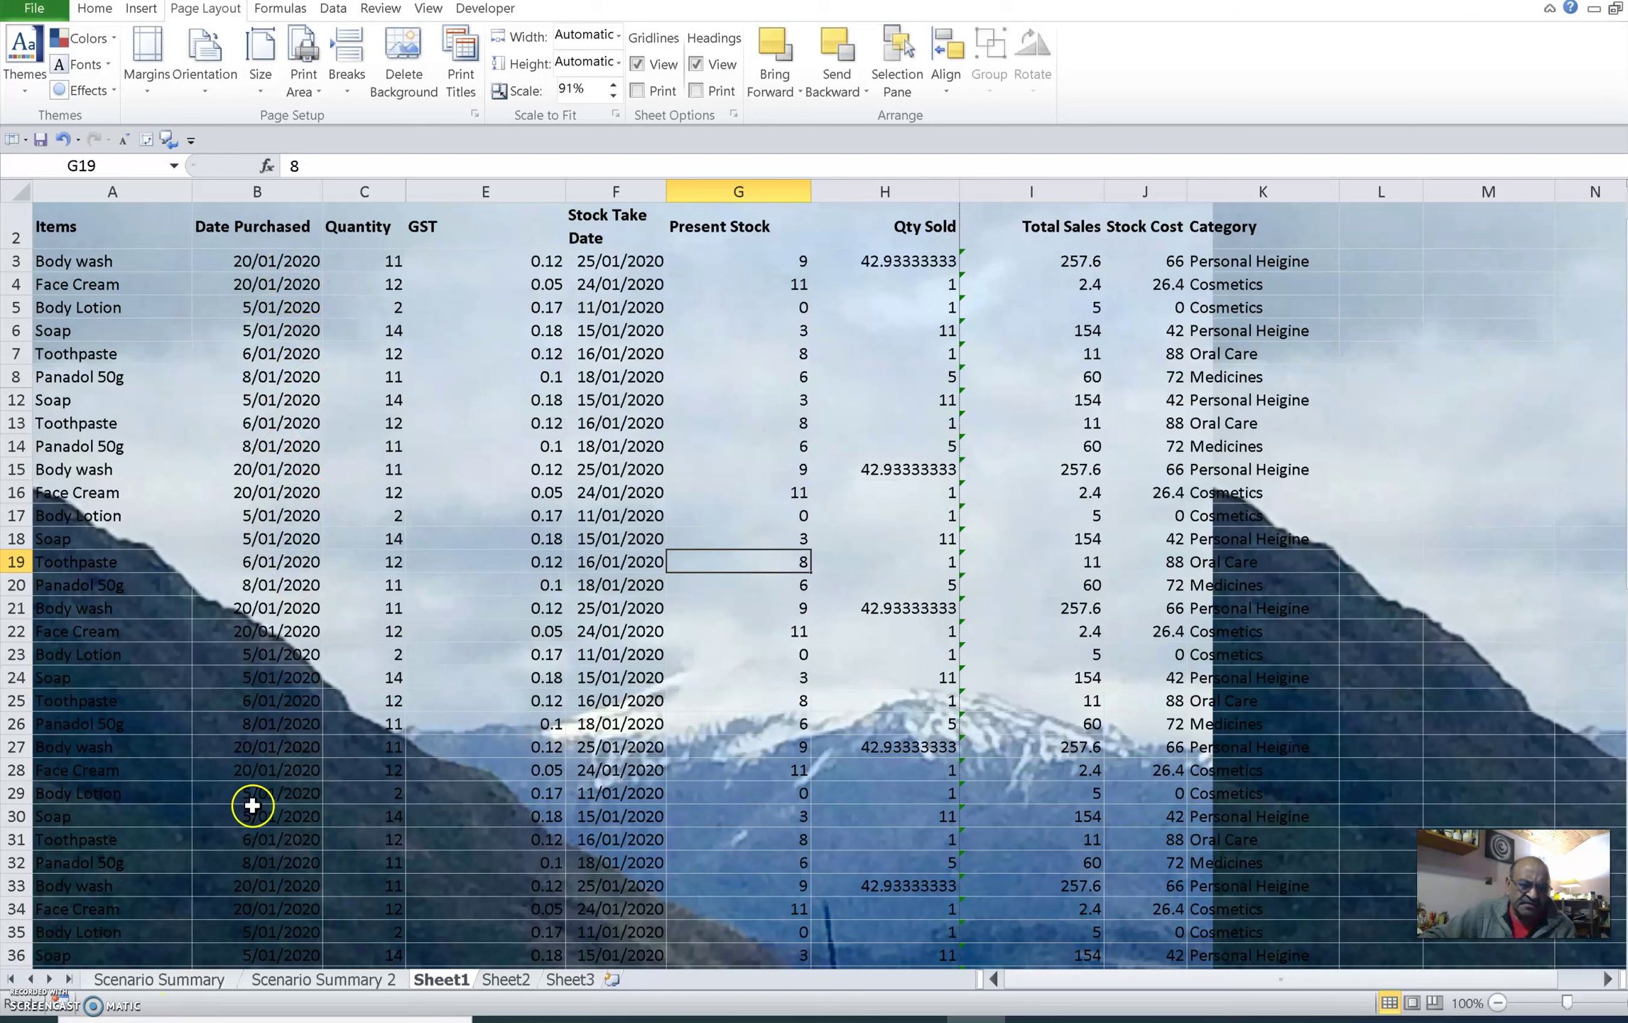
- Examine the print preview of Sheet1 to check how the background picture is handled, and return to the worksheet
left_click(284, 742)
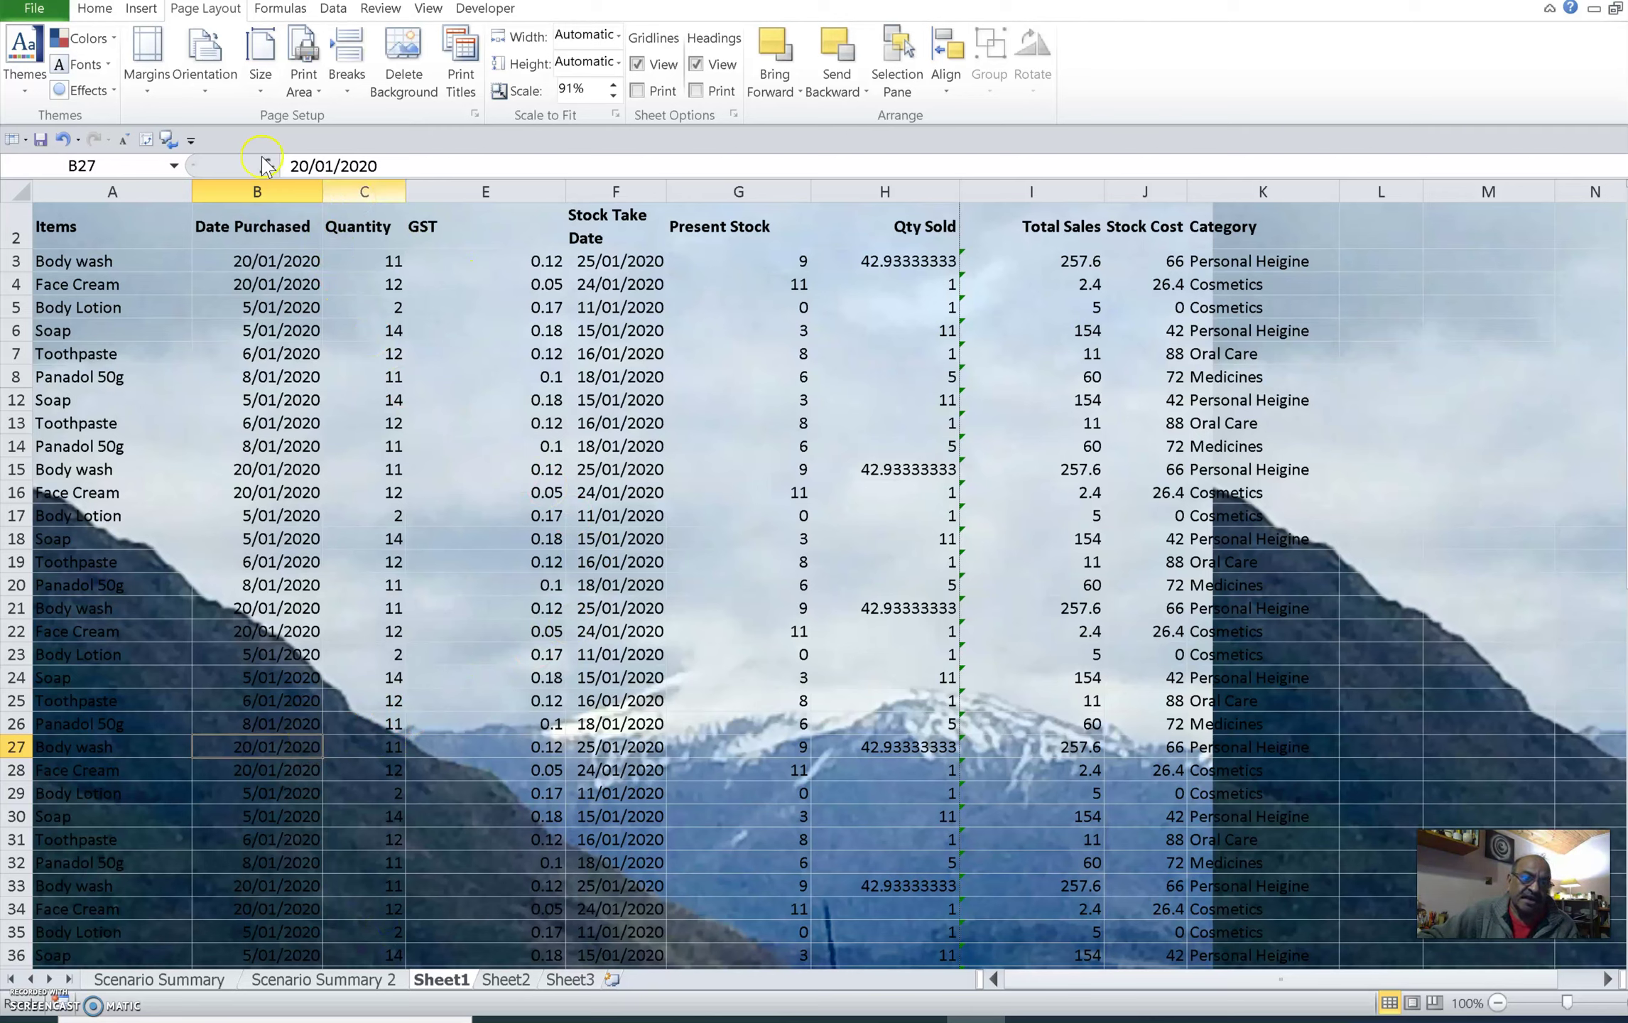
left_click(34, 8)
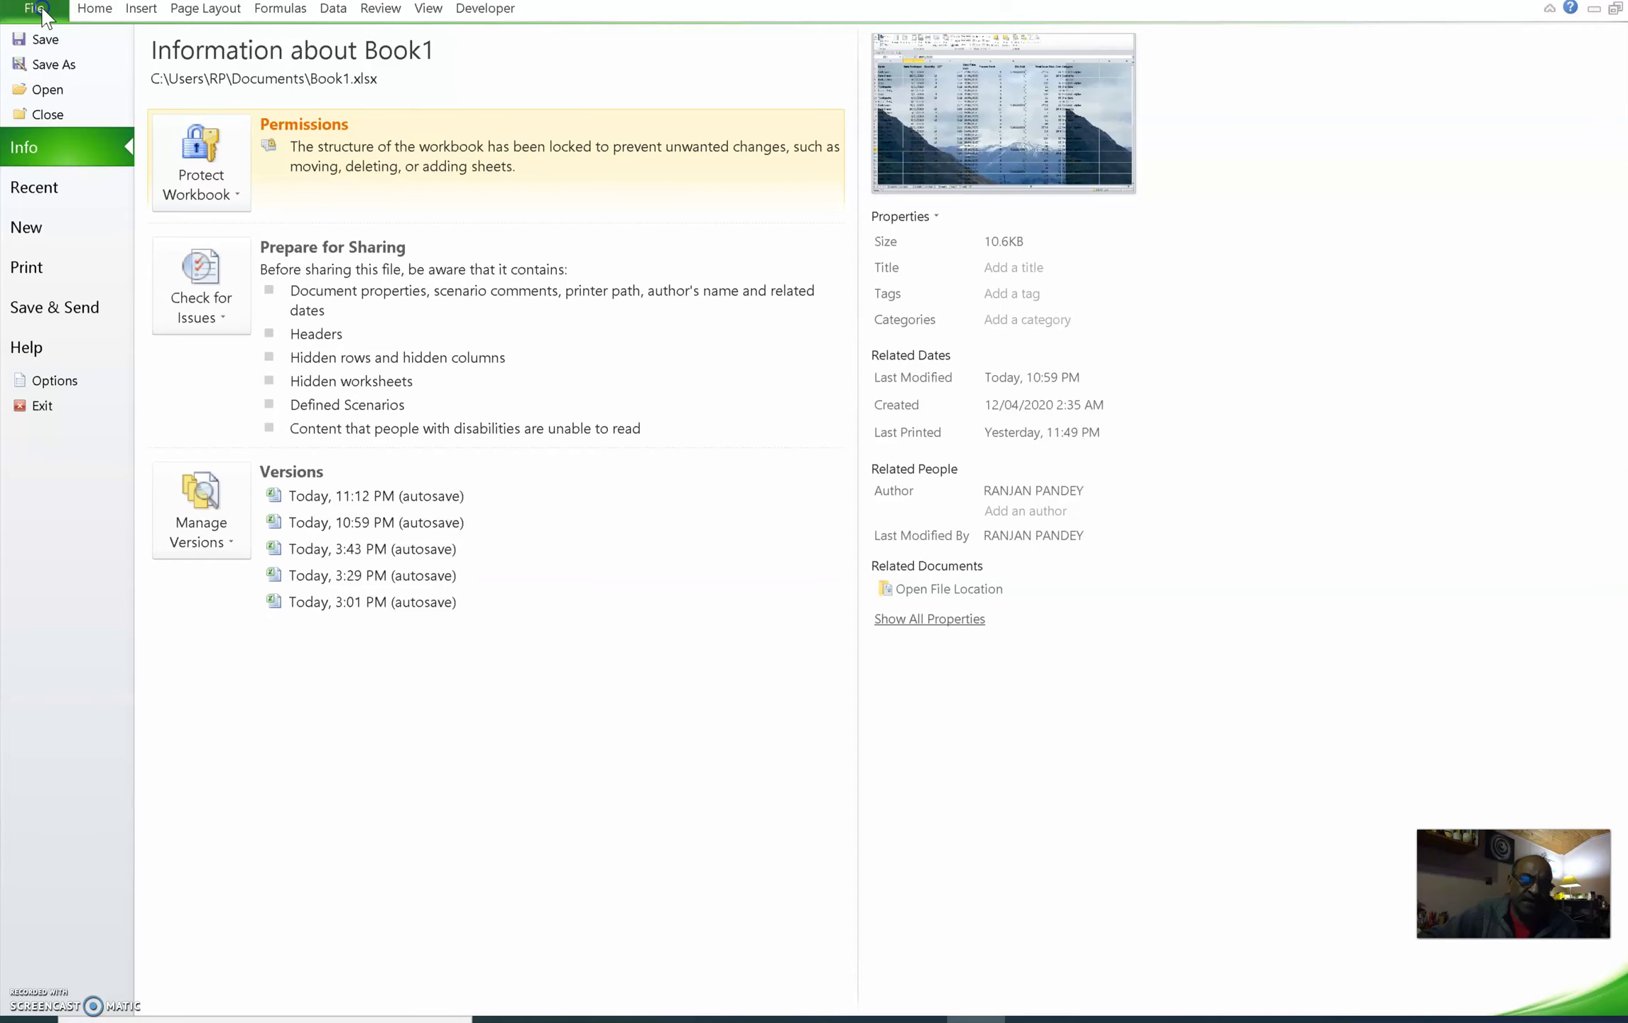
left_click(60, 274)
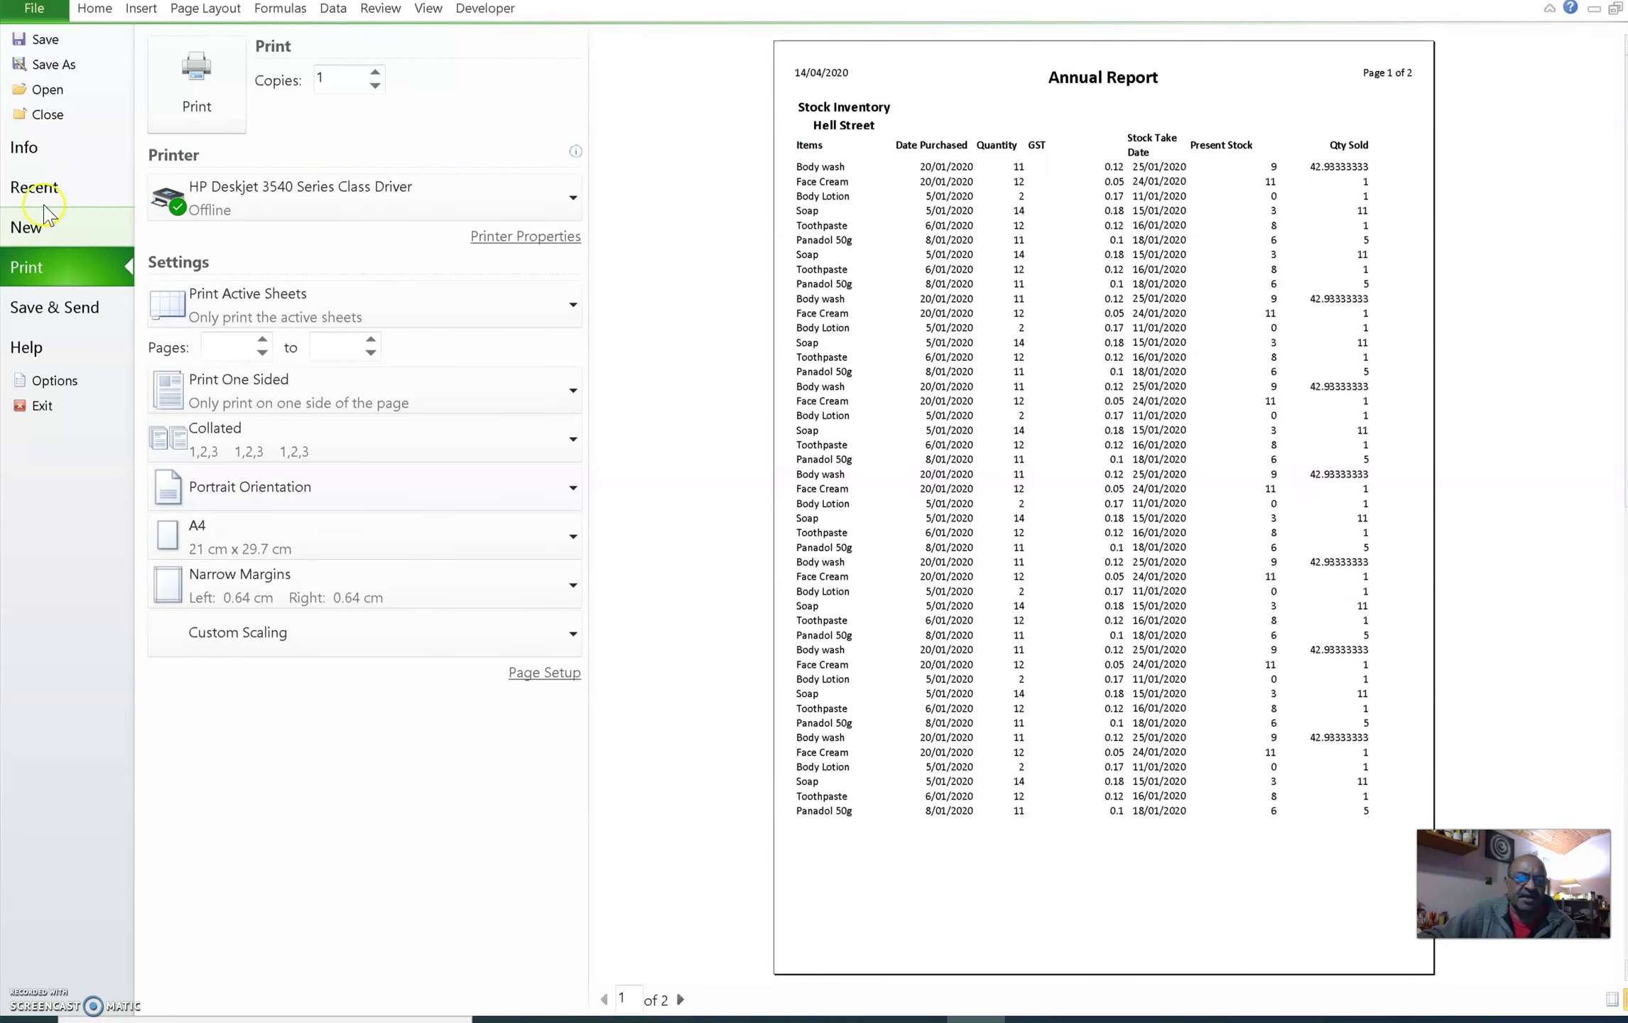
left_click(109, 9)
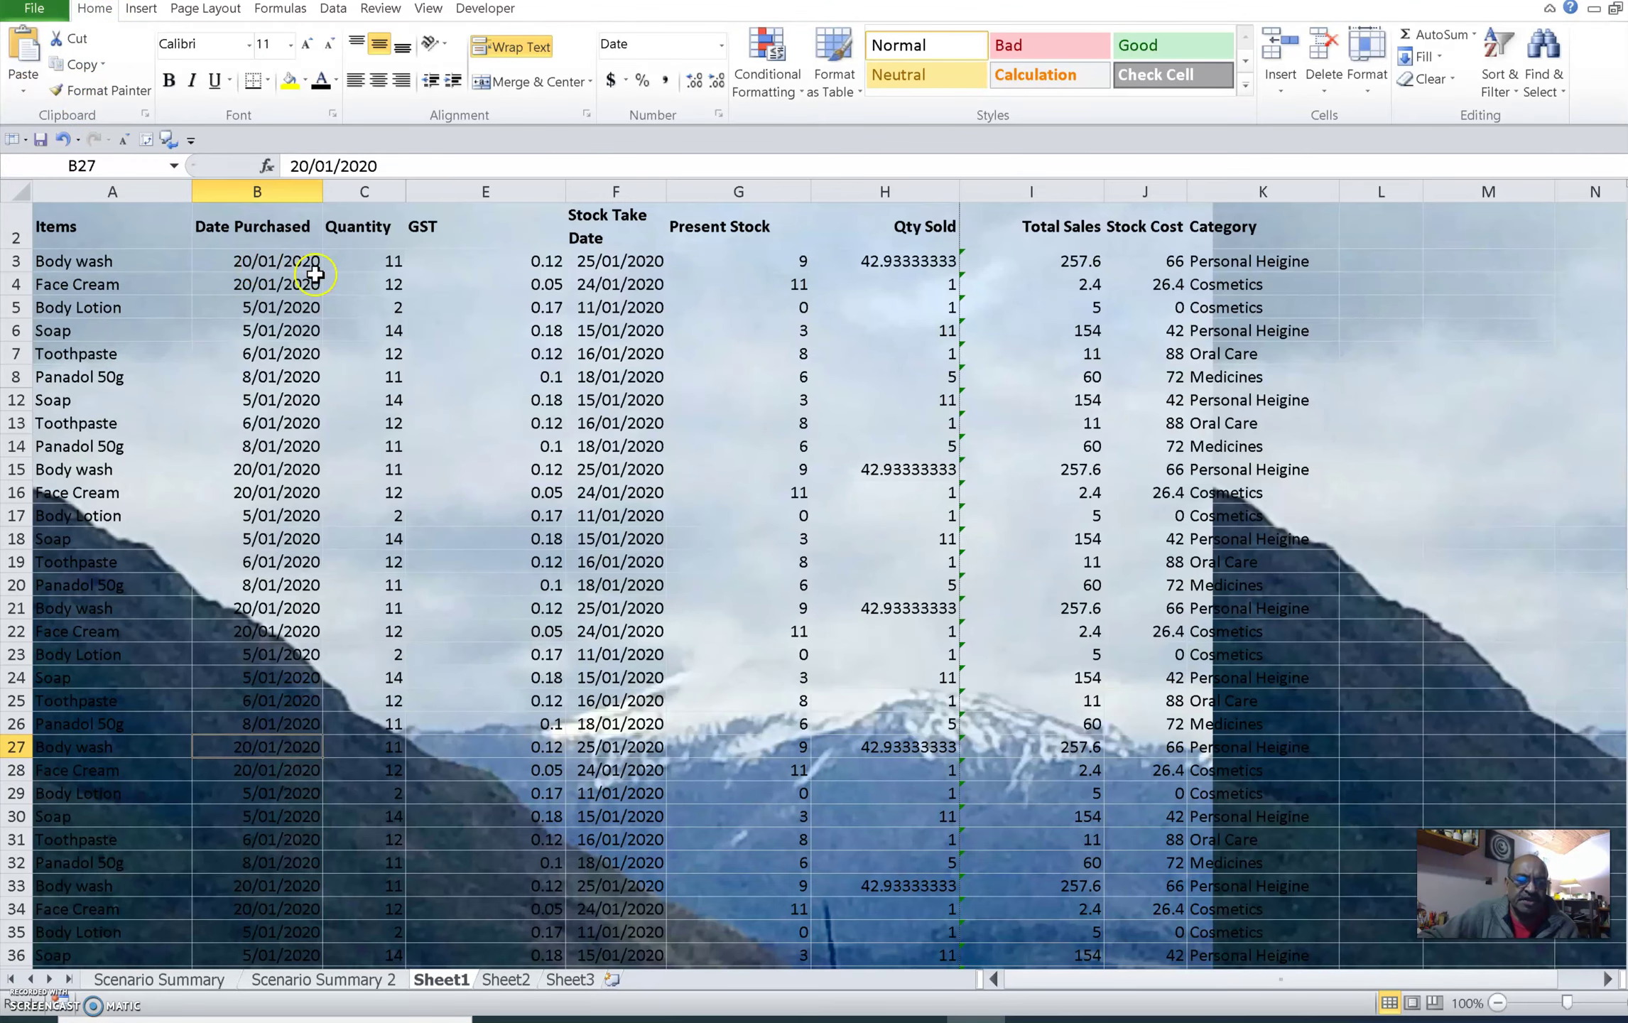
- Delete the background picture from Sheet1
left_click(223, 10)
left_click(420, 71)
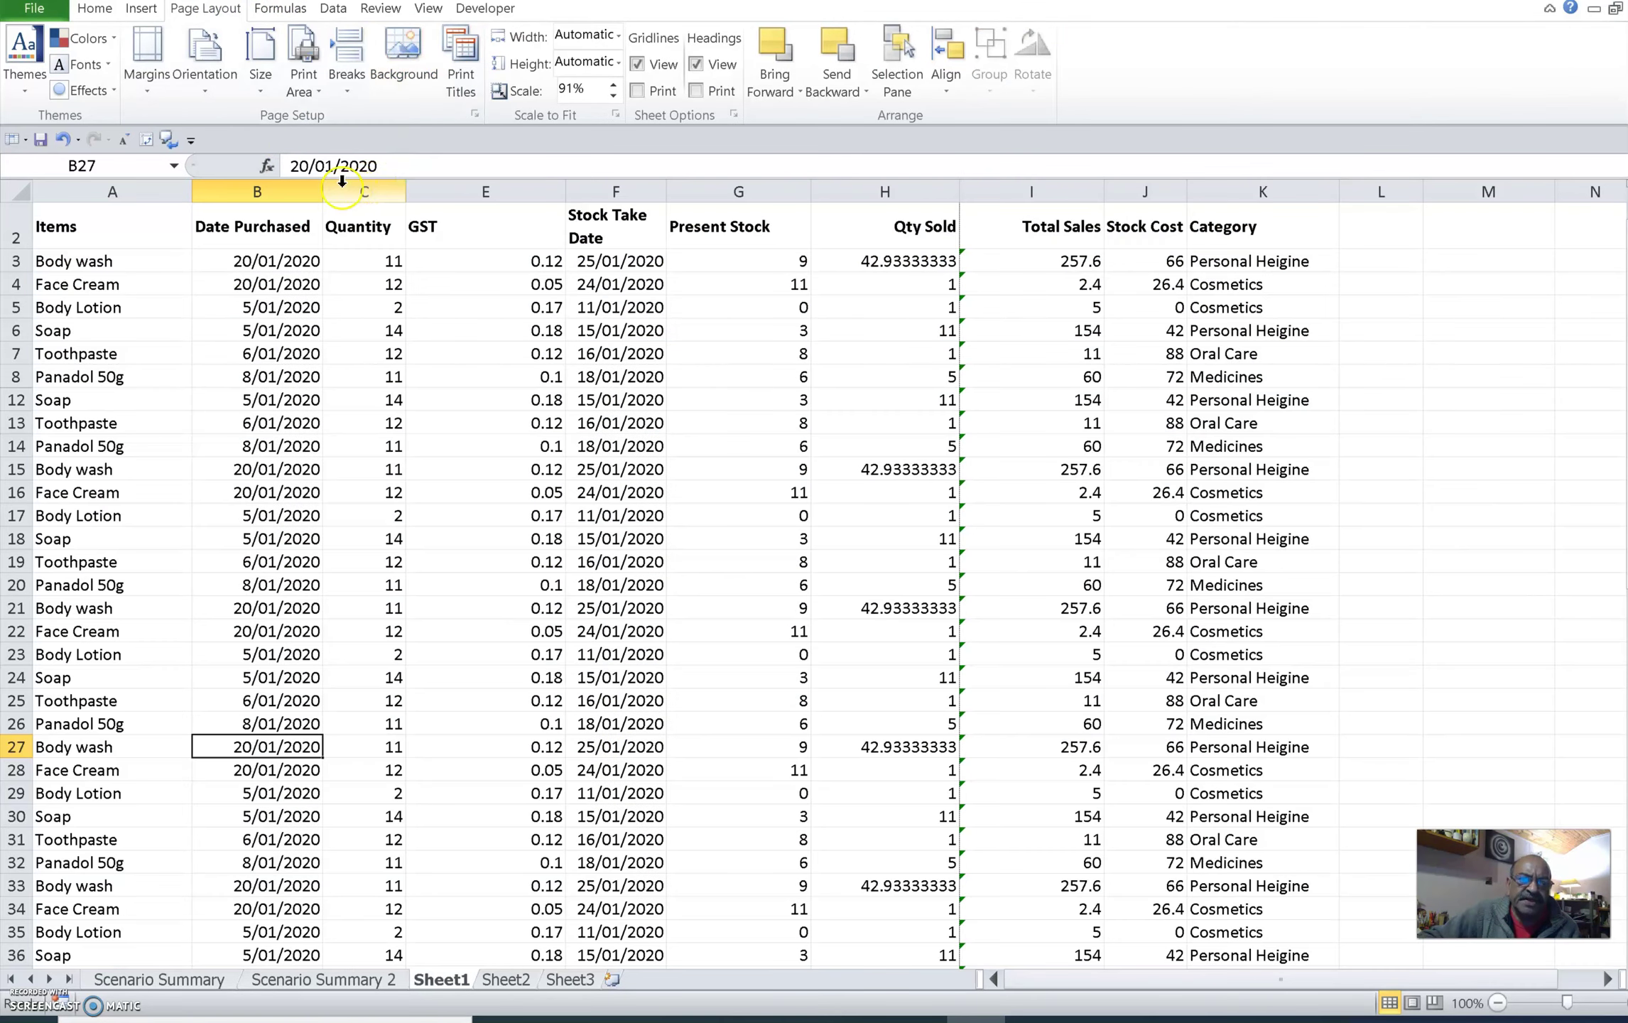
- Insert the toothpaste picture from the Pictures folder into Sheet1 at cell B27
left_click(145, 10)
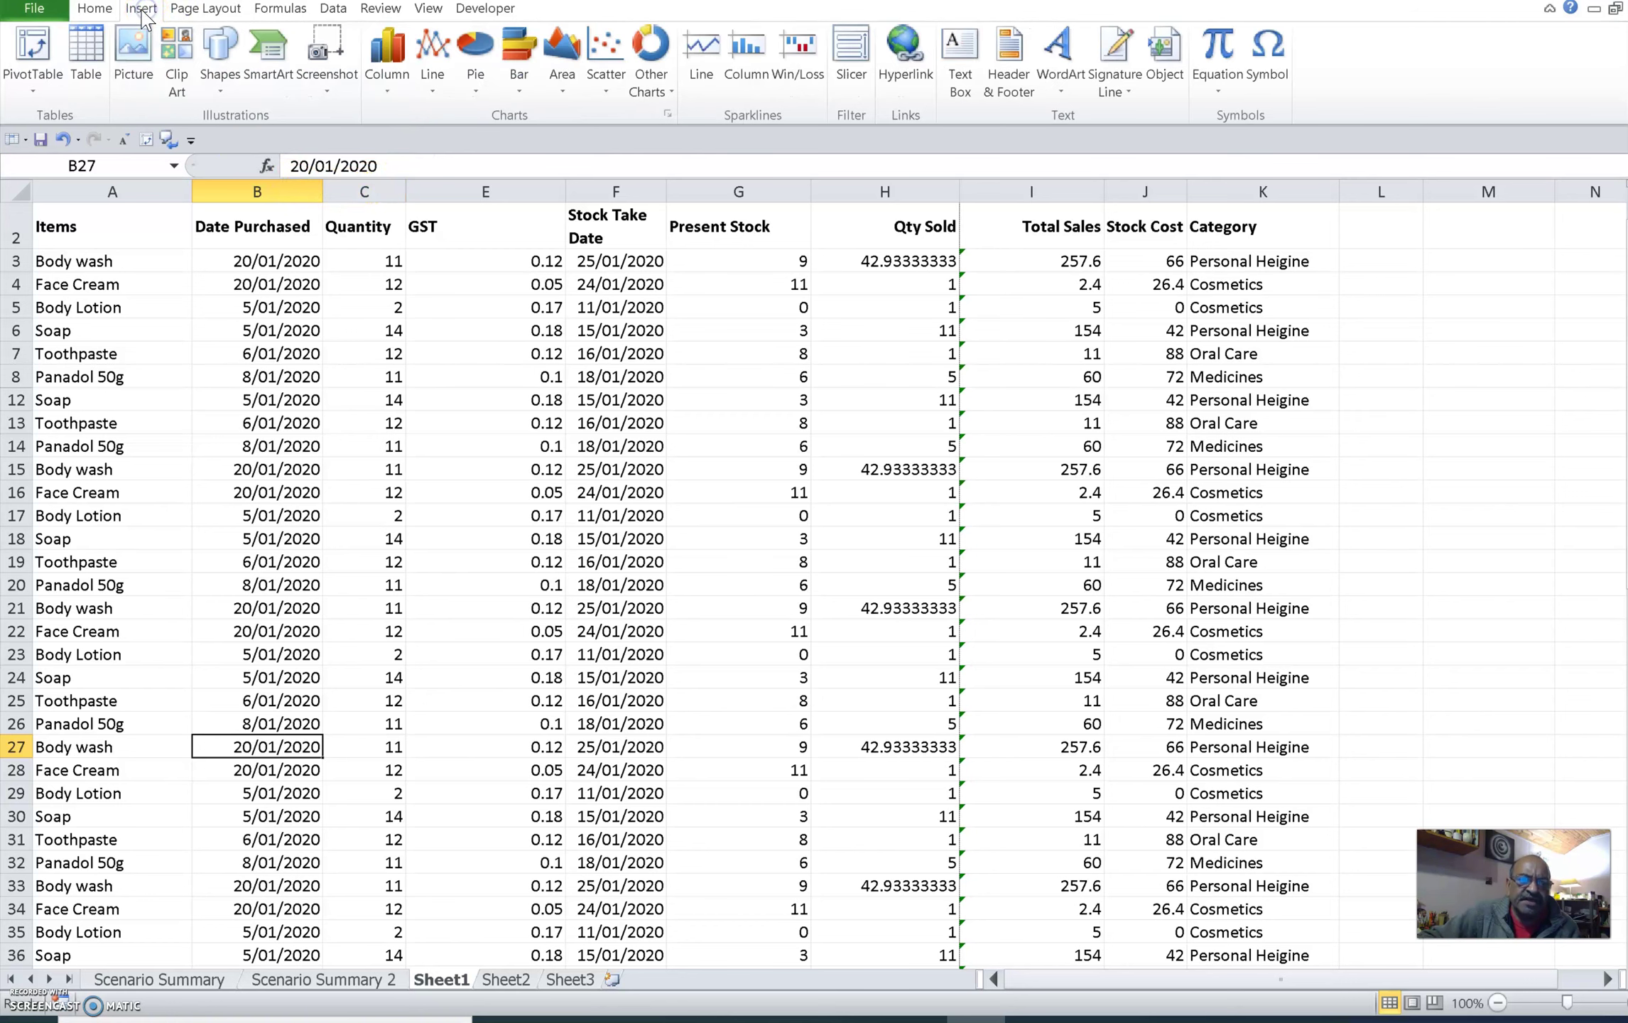
left_click(73, 121)
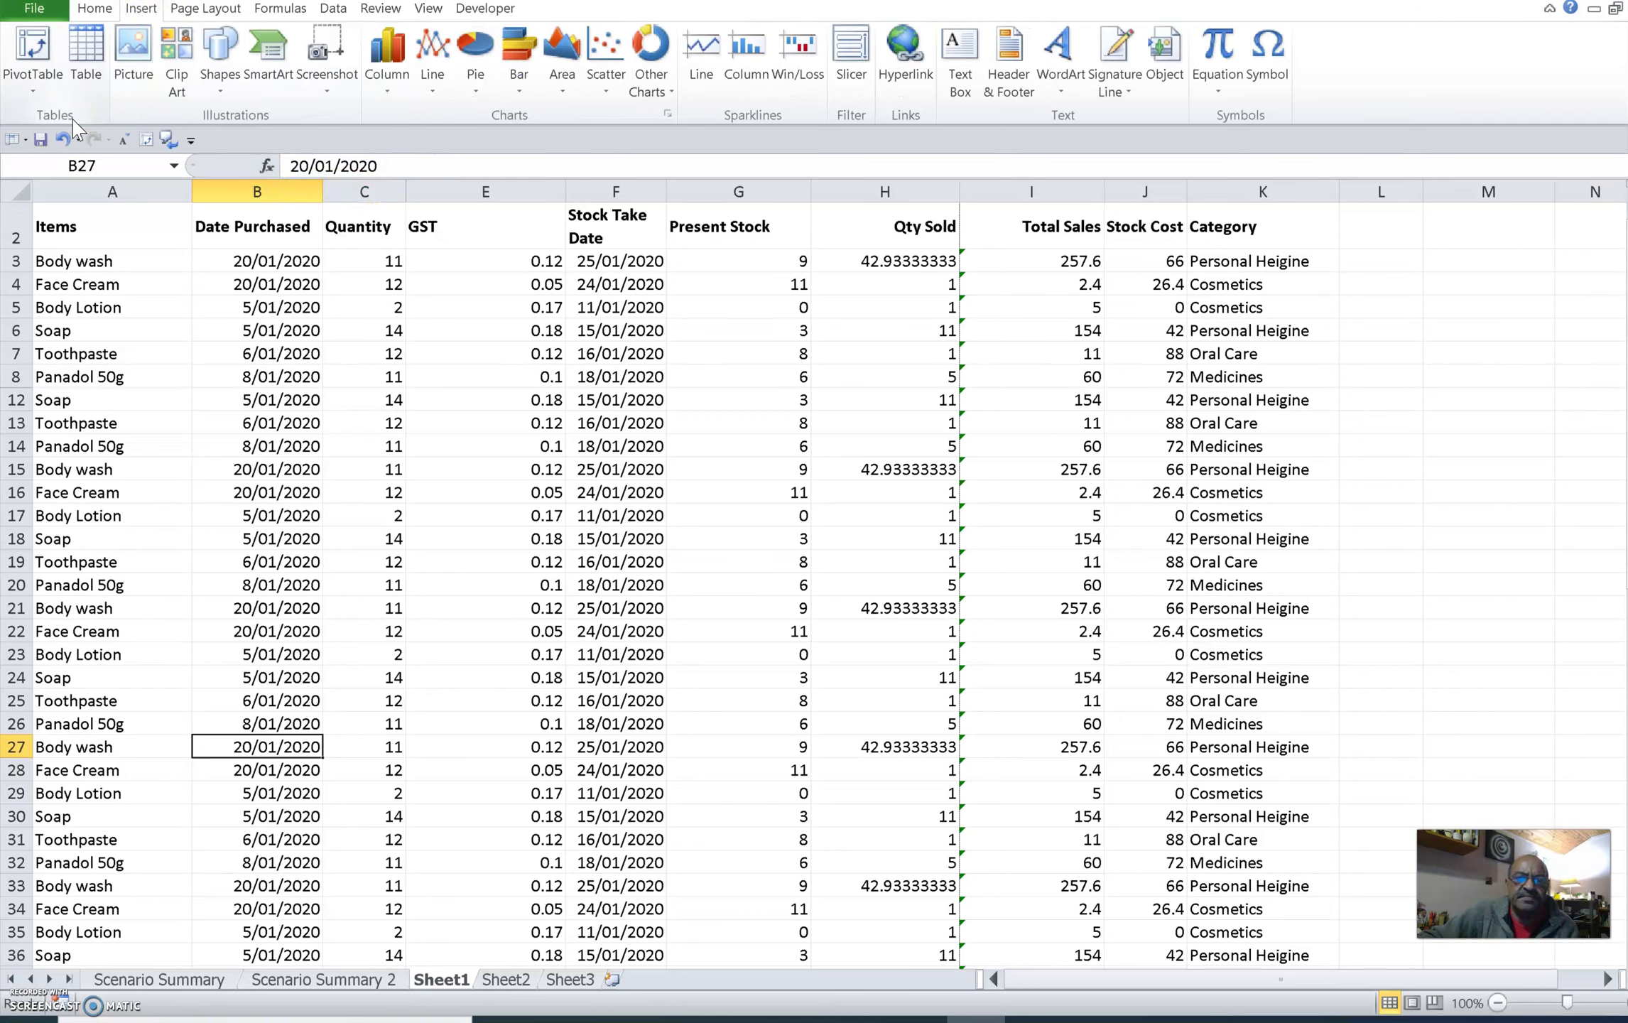
left_click(76, 119)
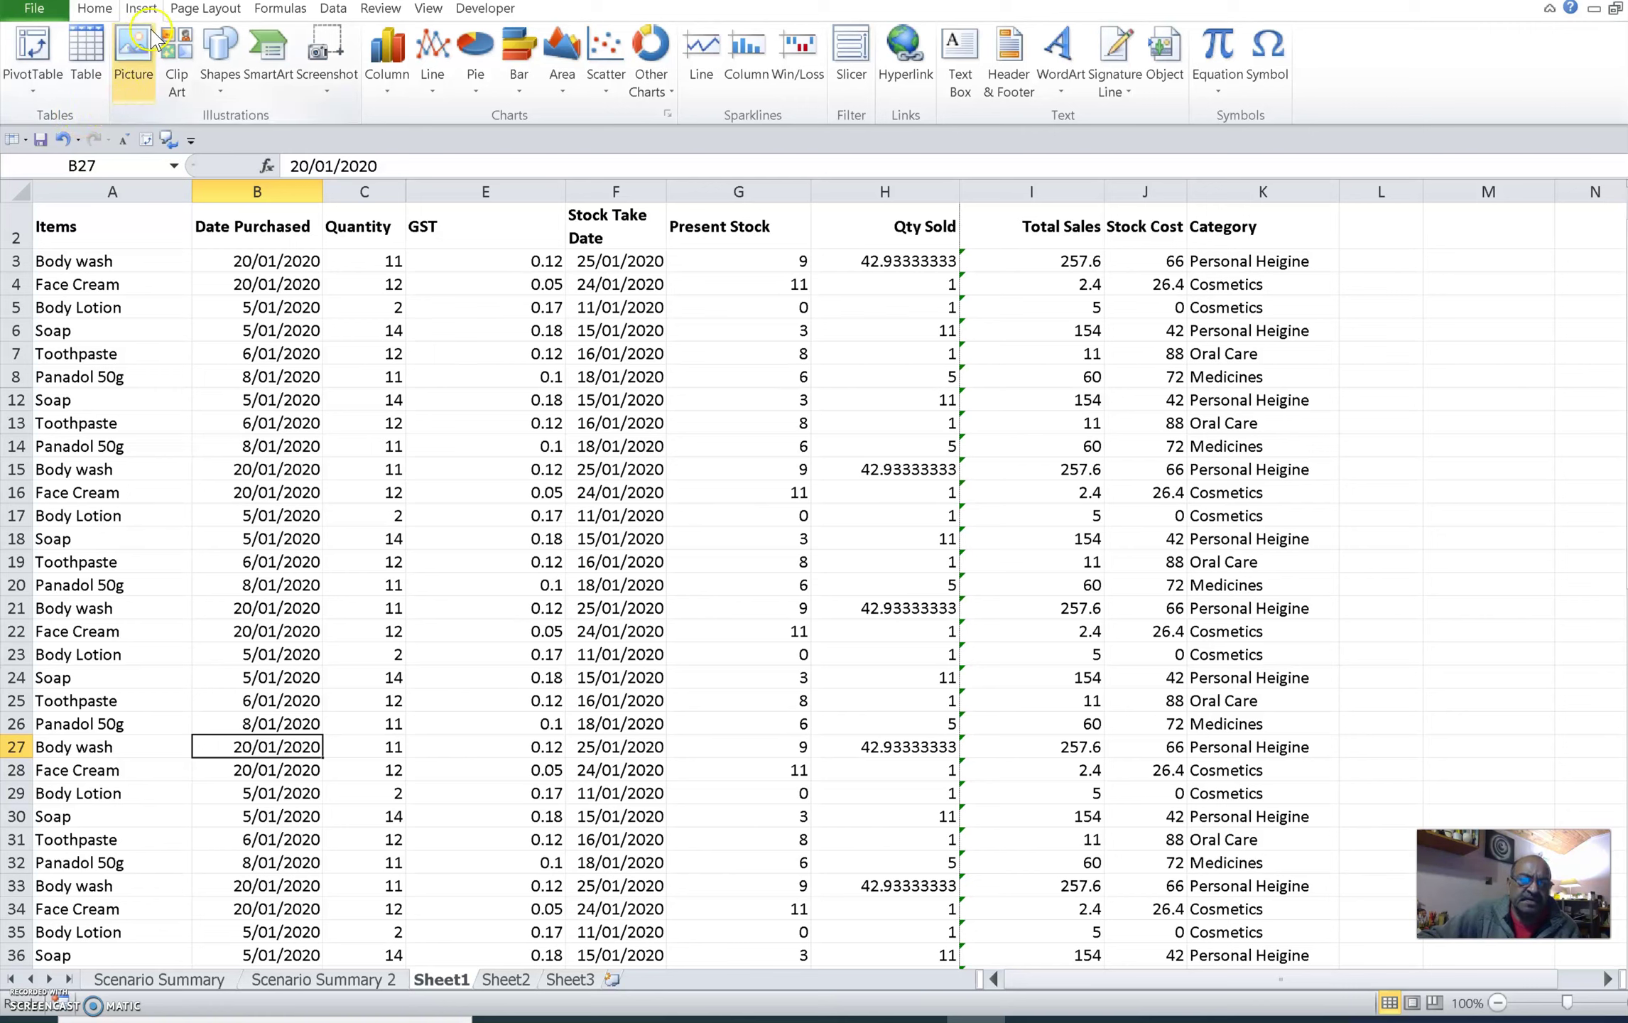
left_click(135, 50)
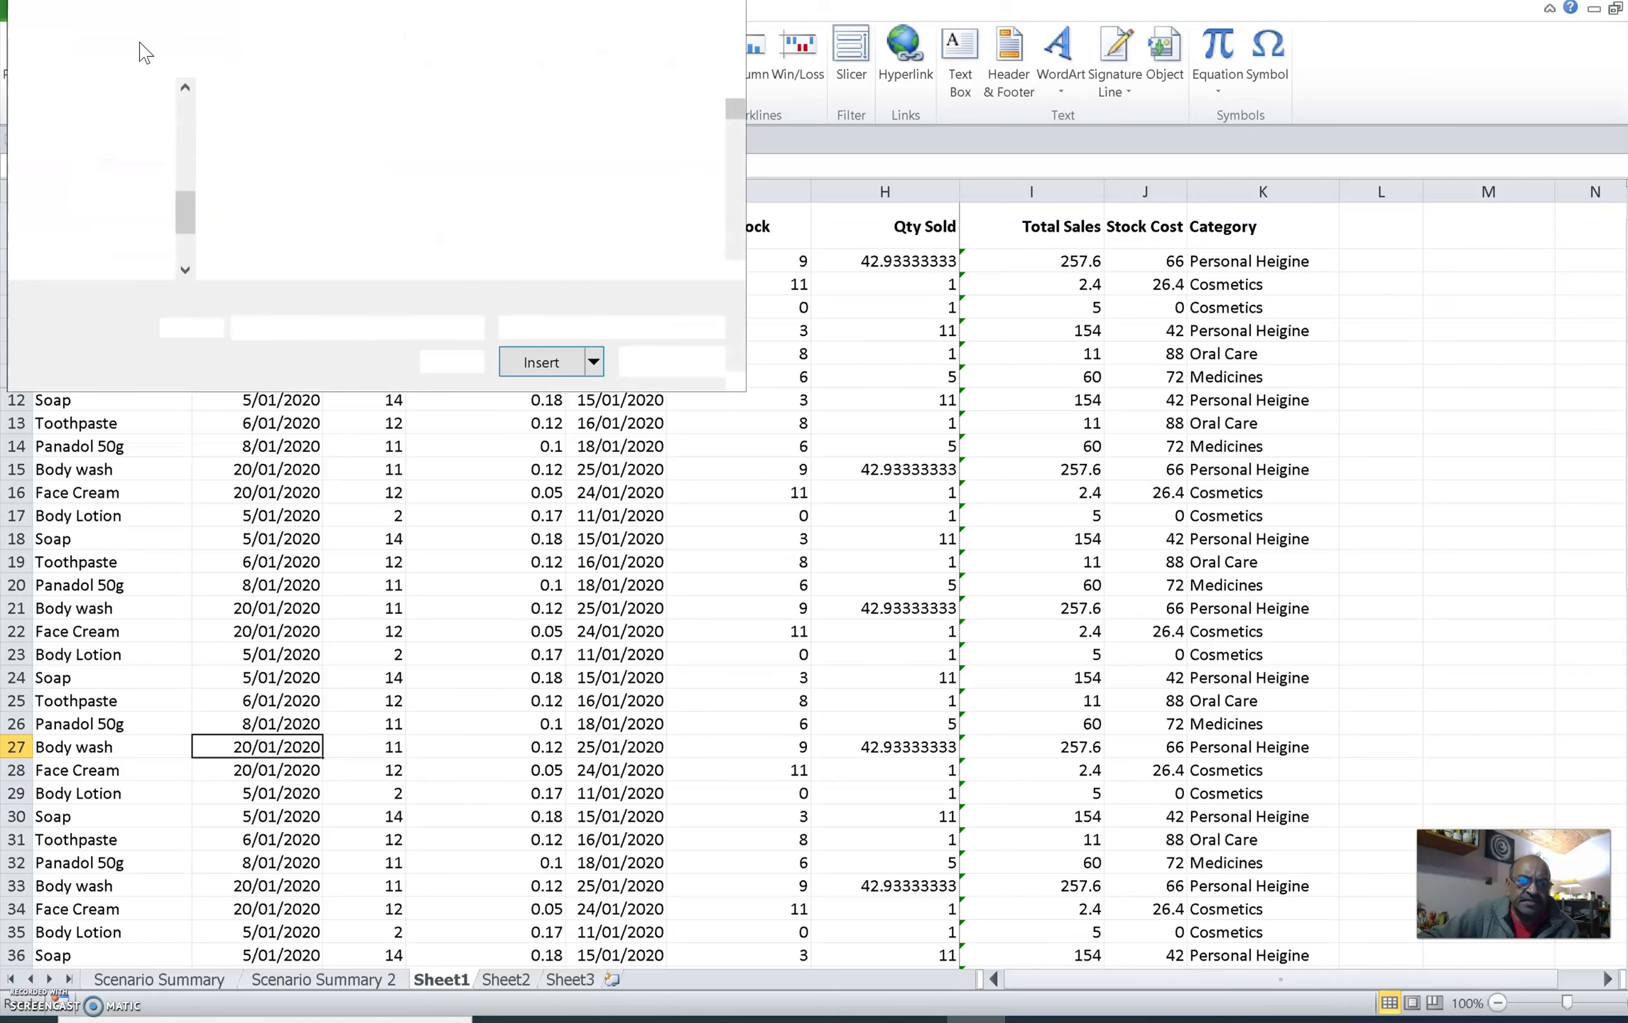
left_click(107, 213)
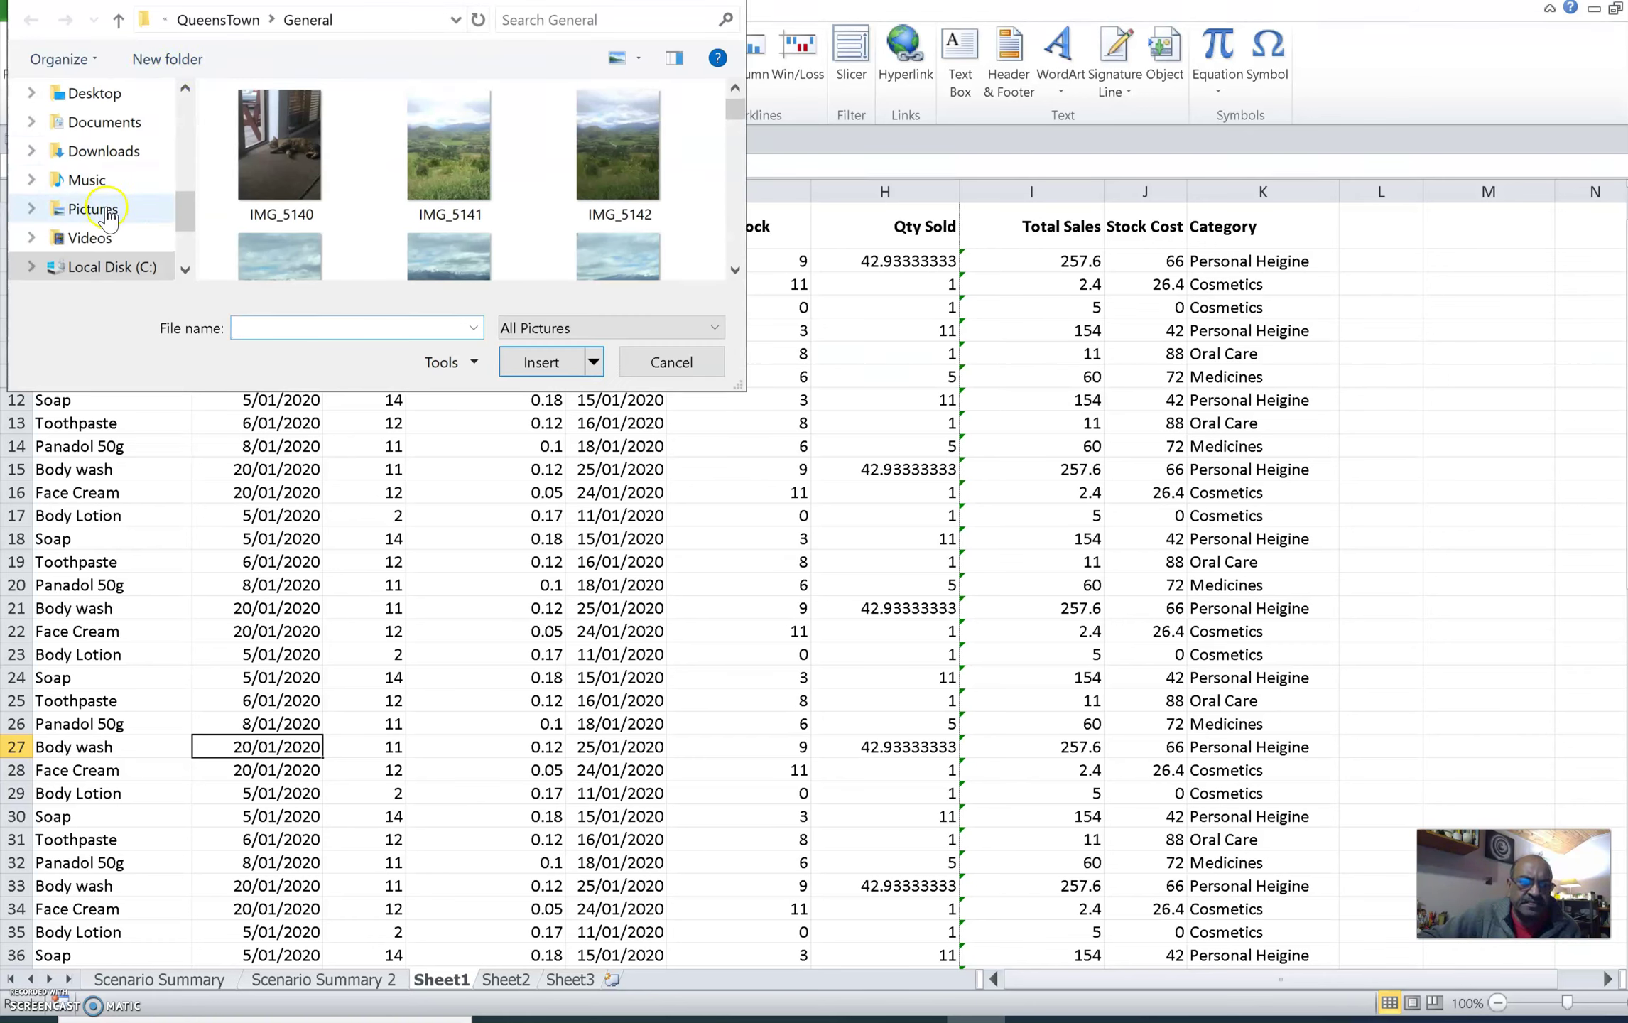
left_click_drag(743, 125, 740, 131)
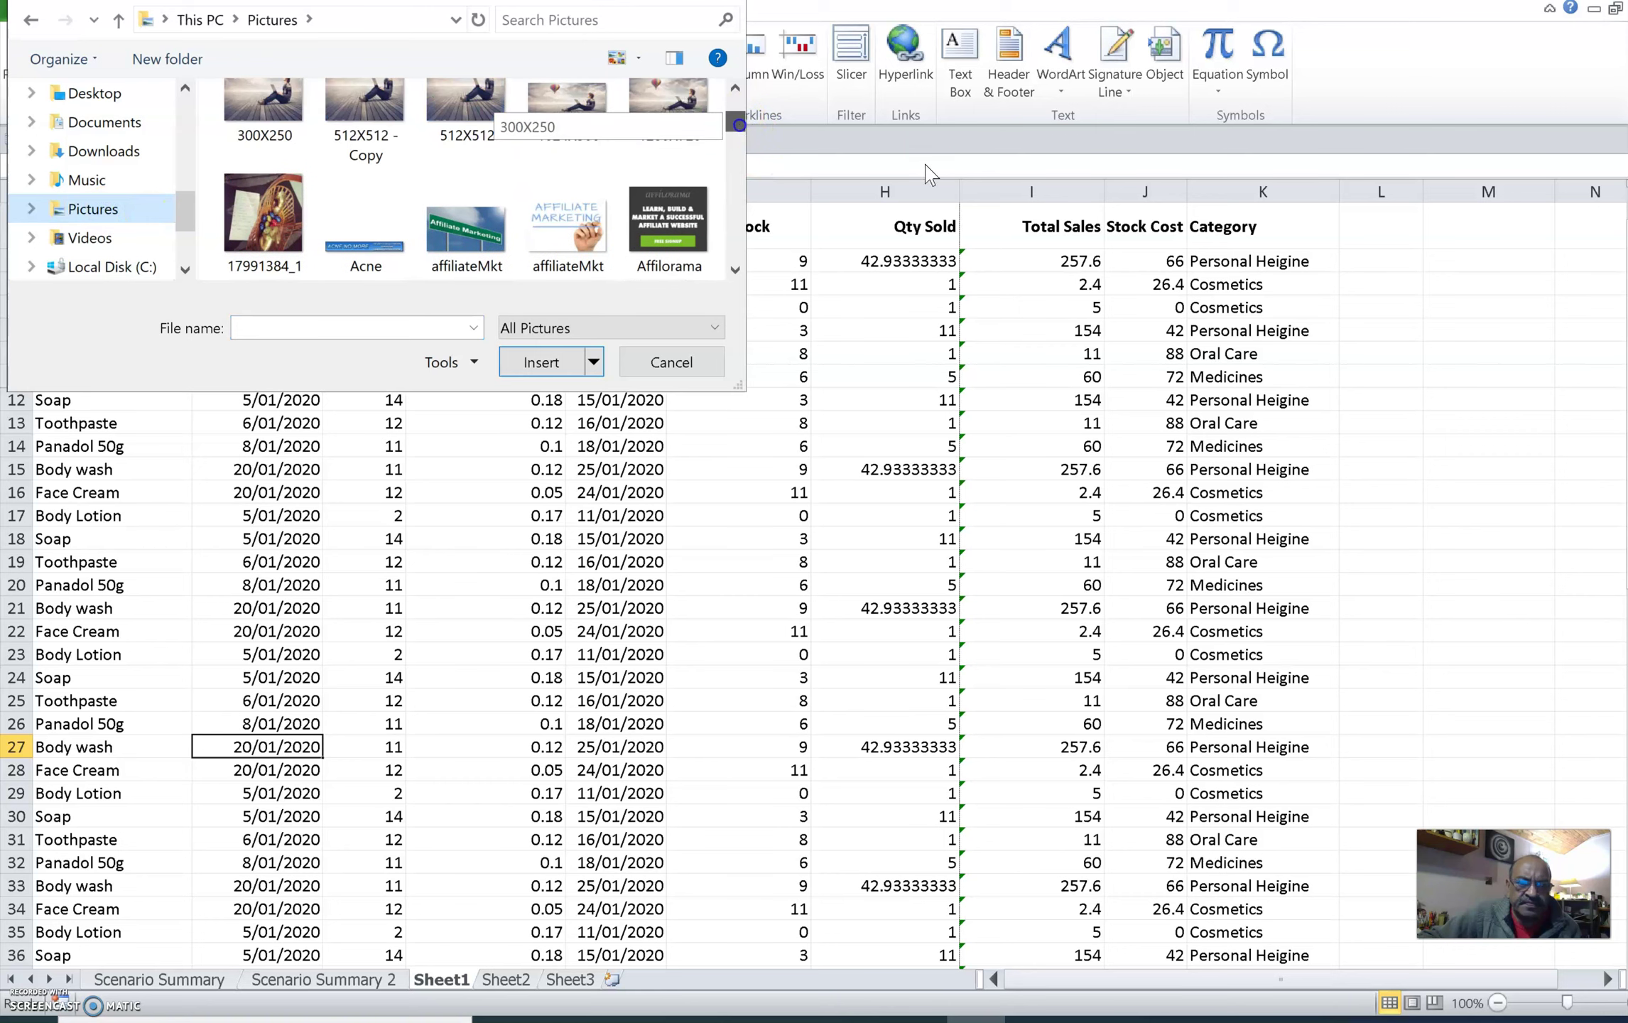
left_click(497, 213)
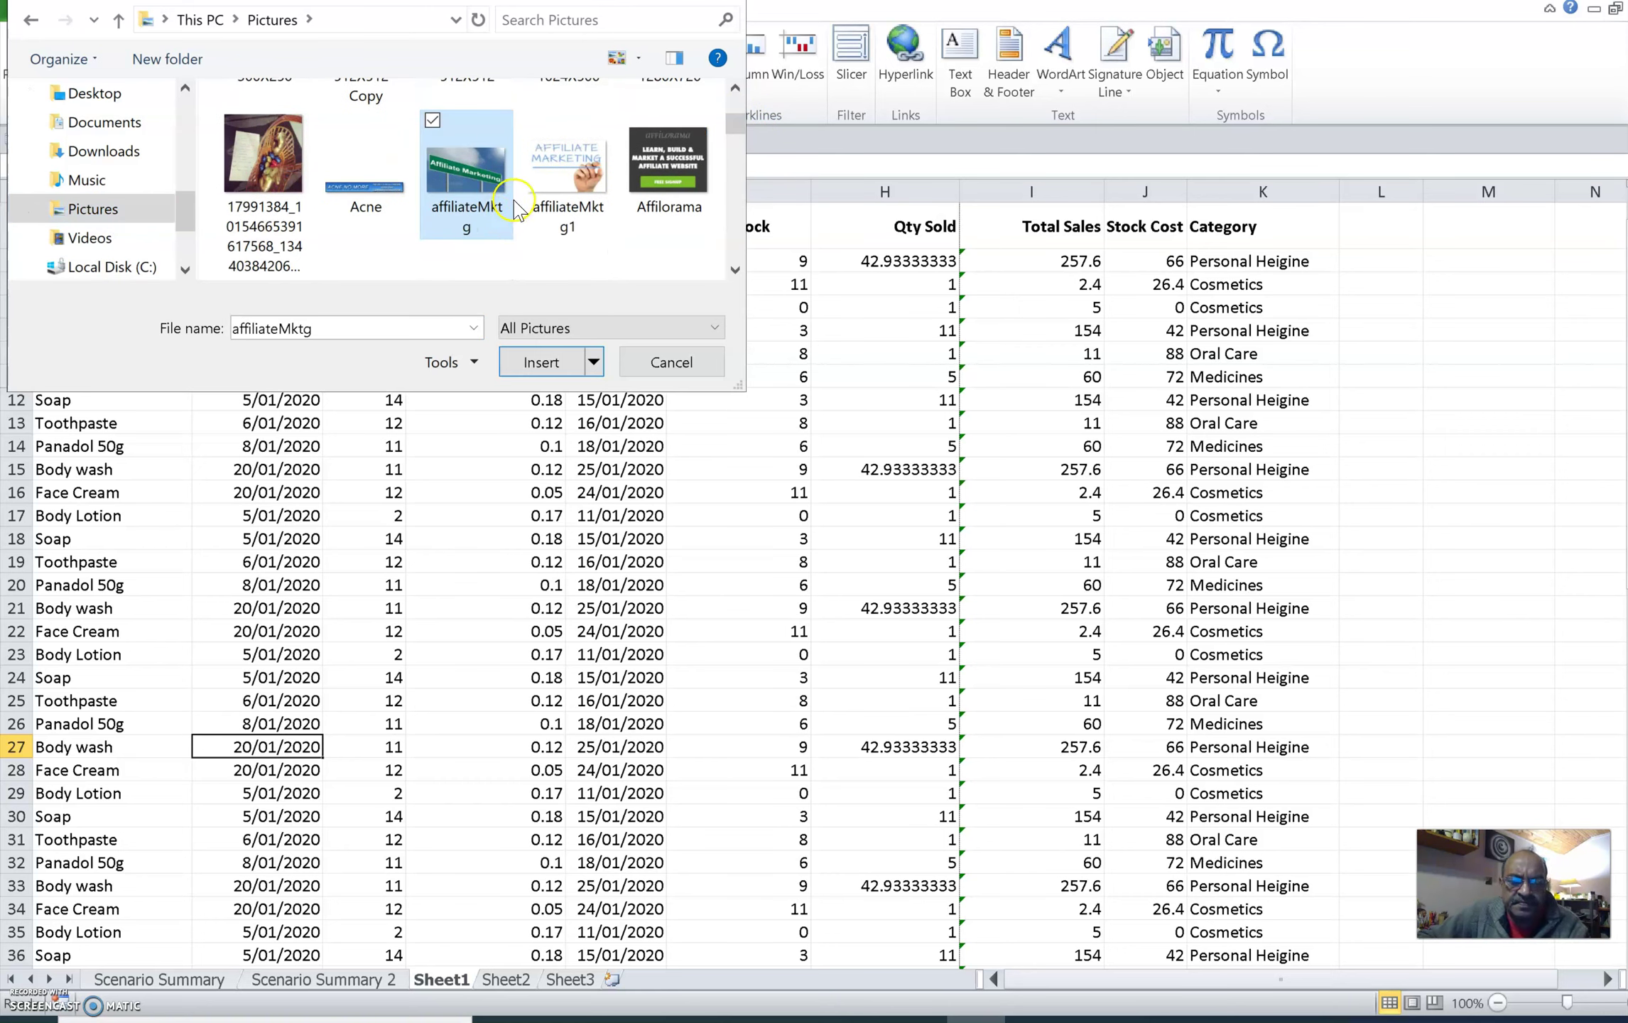
key("t")
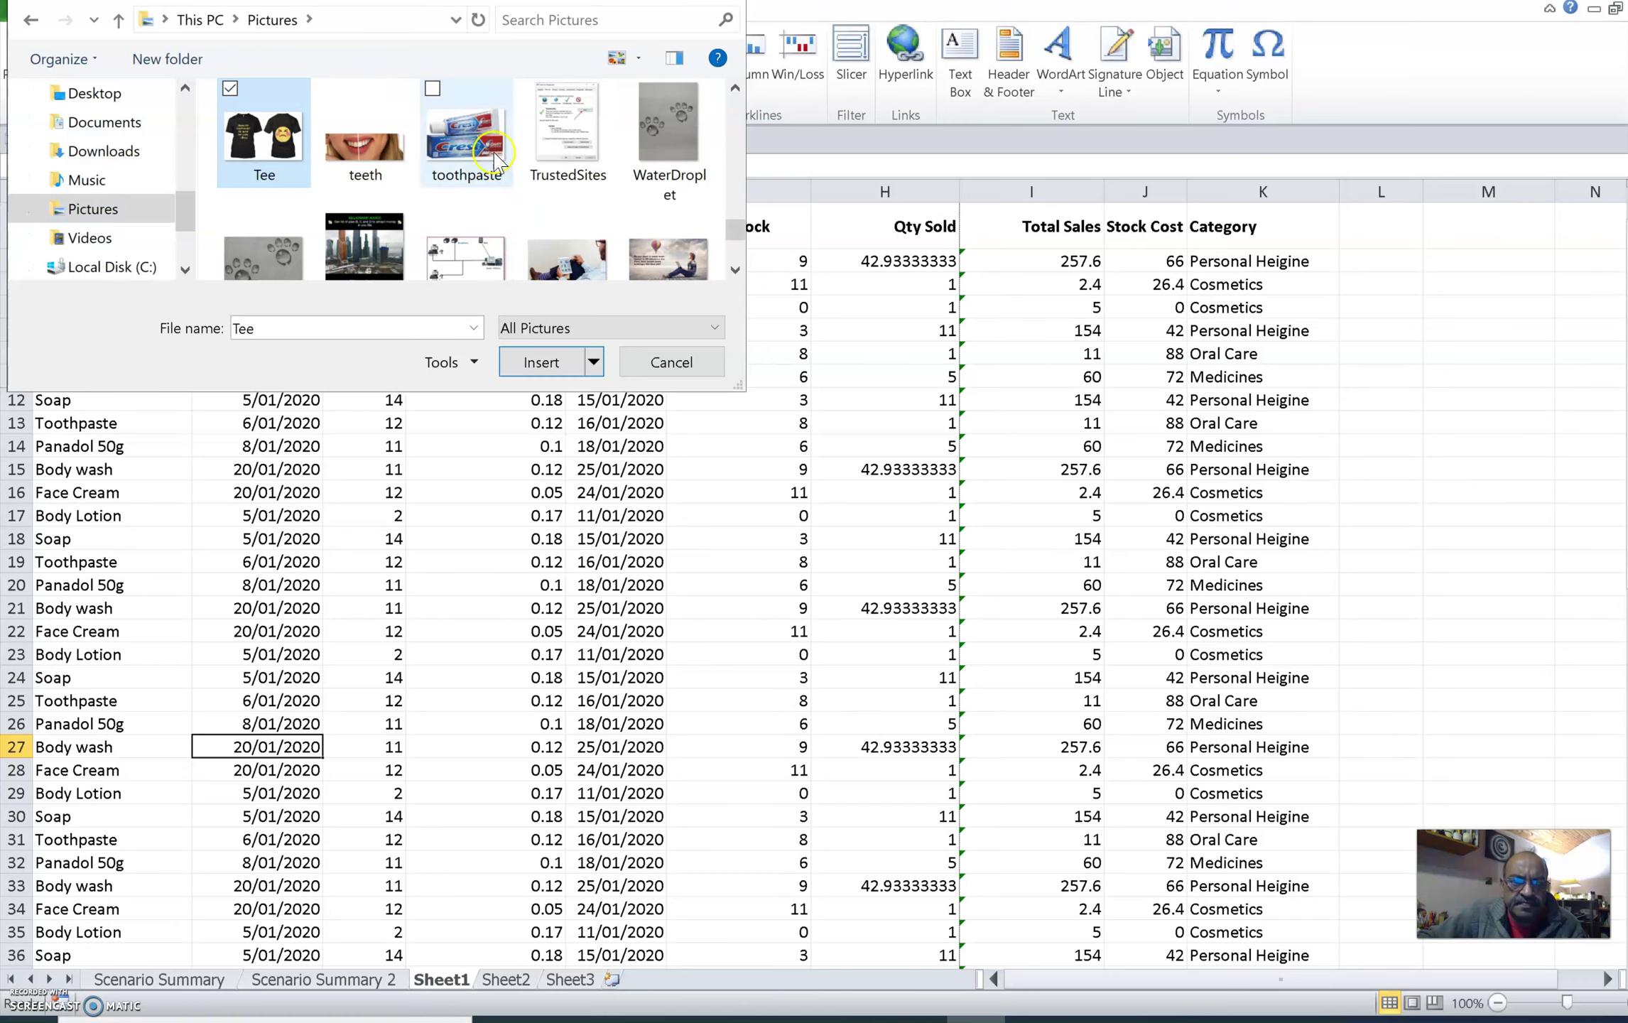
double_click(466, 139)
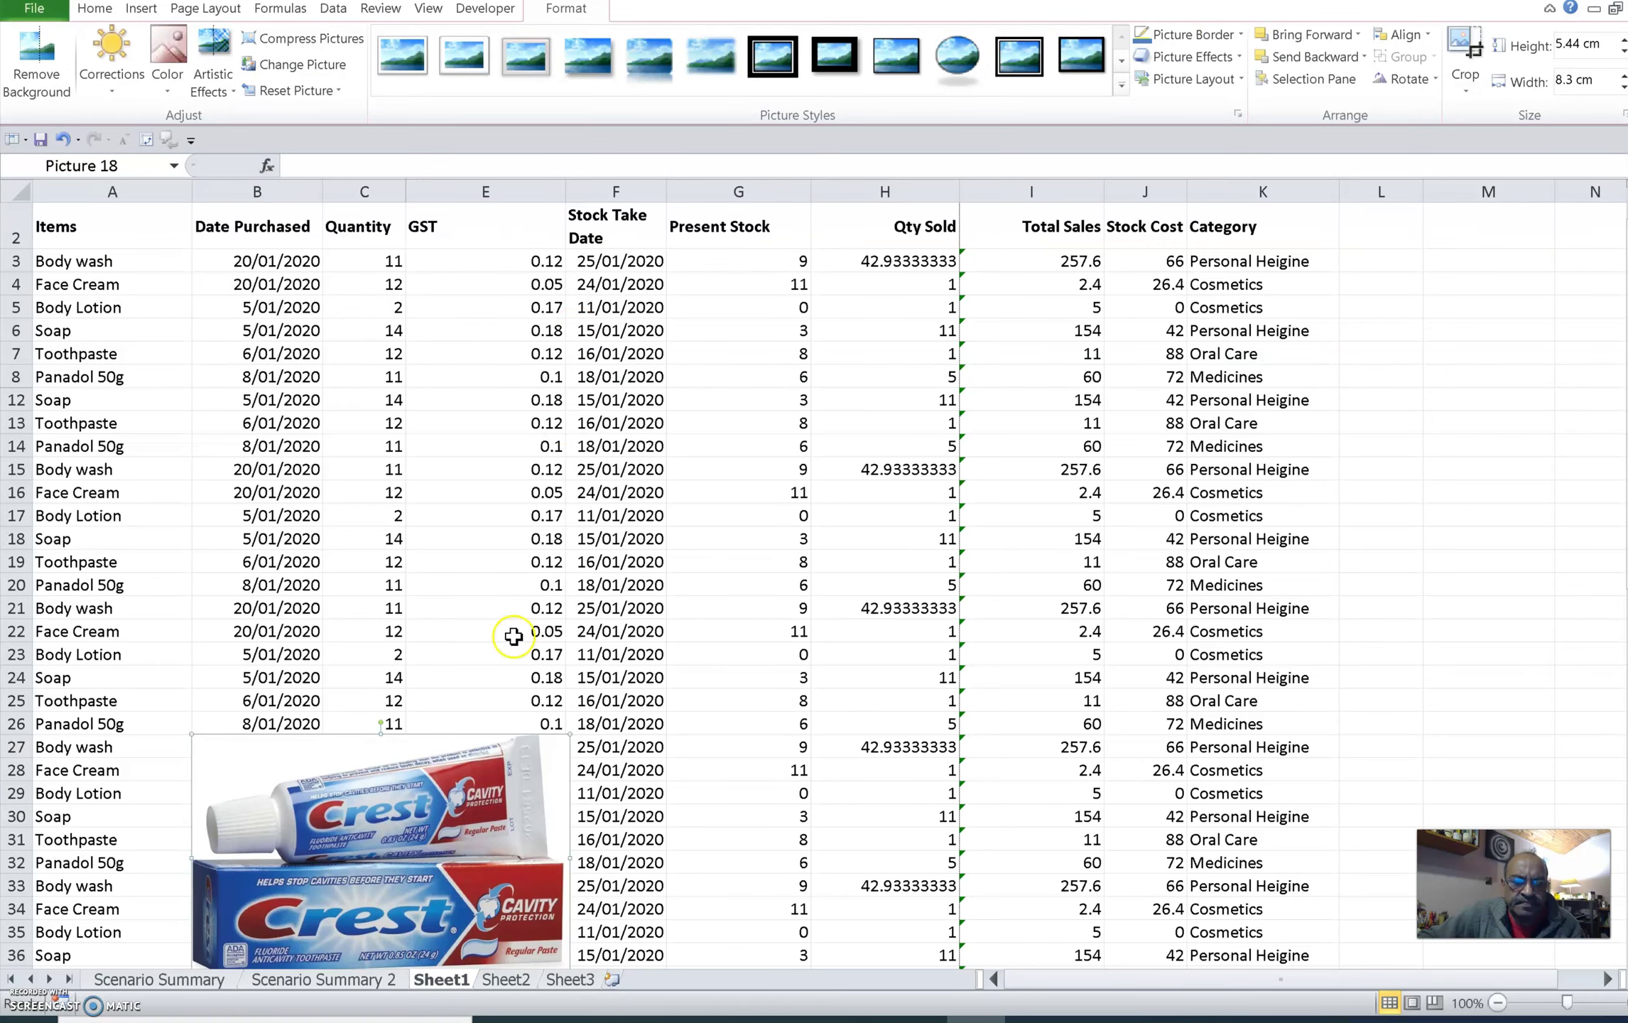
- Move the toothpaste picture up so it spans columns B to F, and shrink it to about 1.7 cm high by 2.6 cm wide
left_click_drag(418, 896, 447, 483)
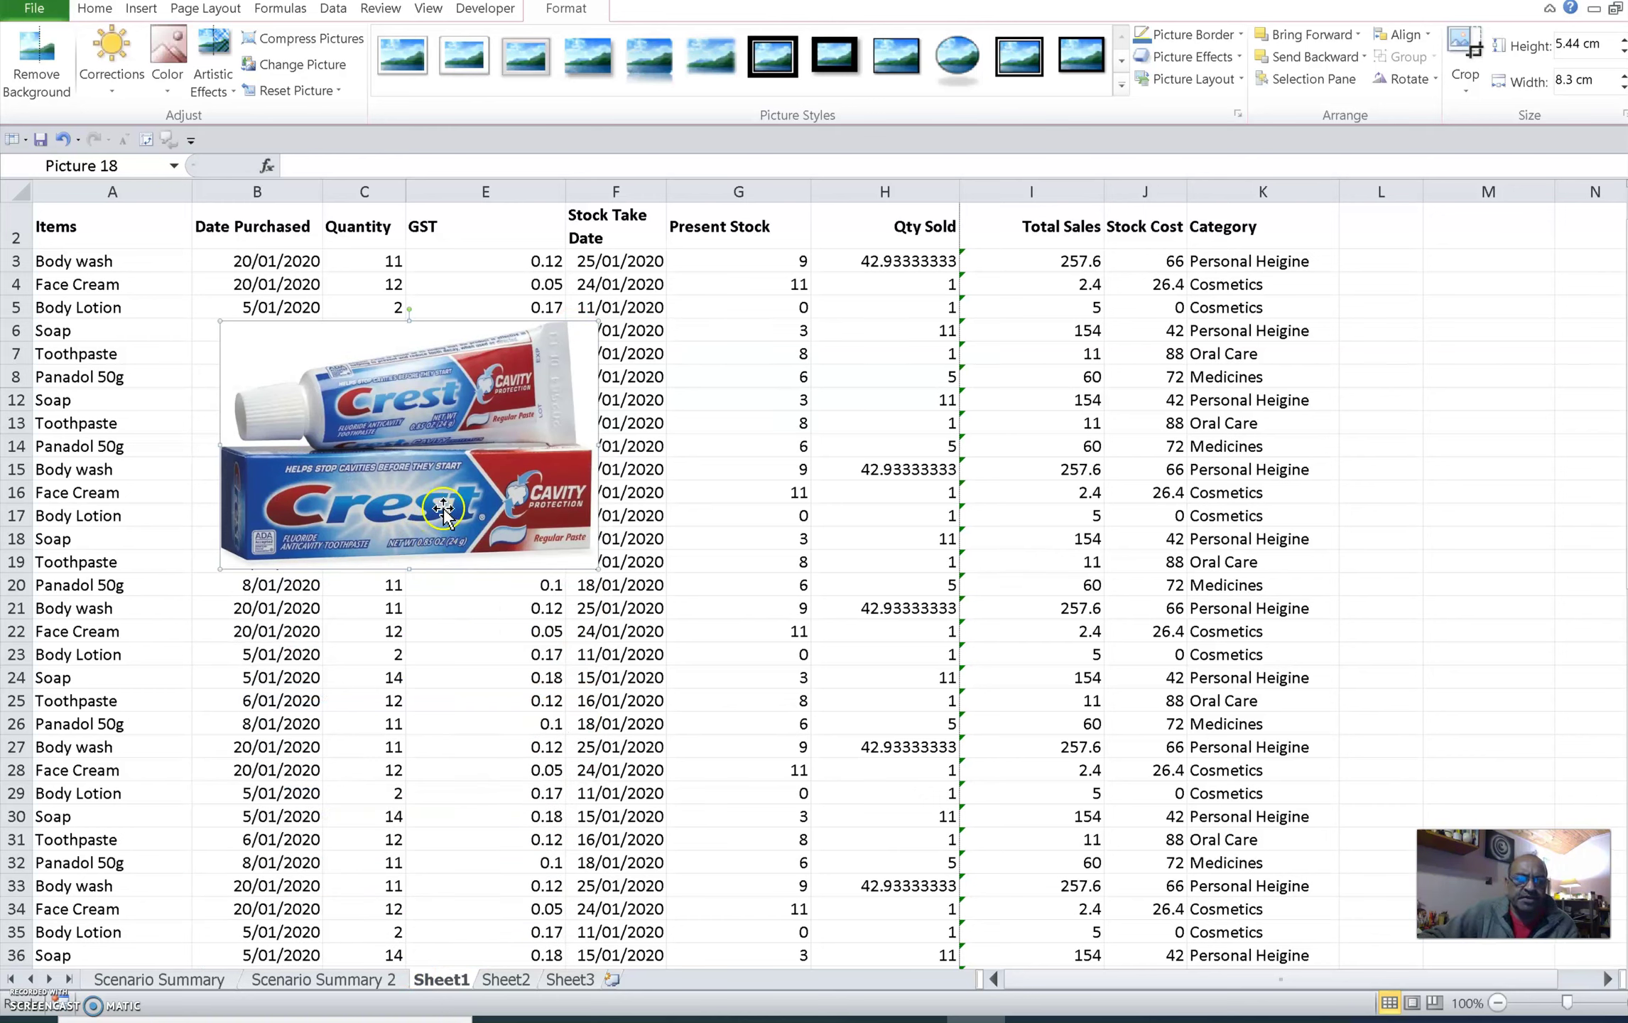
right_click(464, 459)
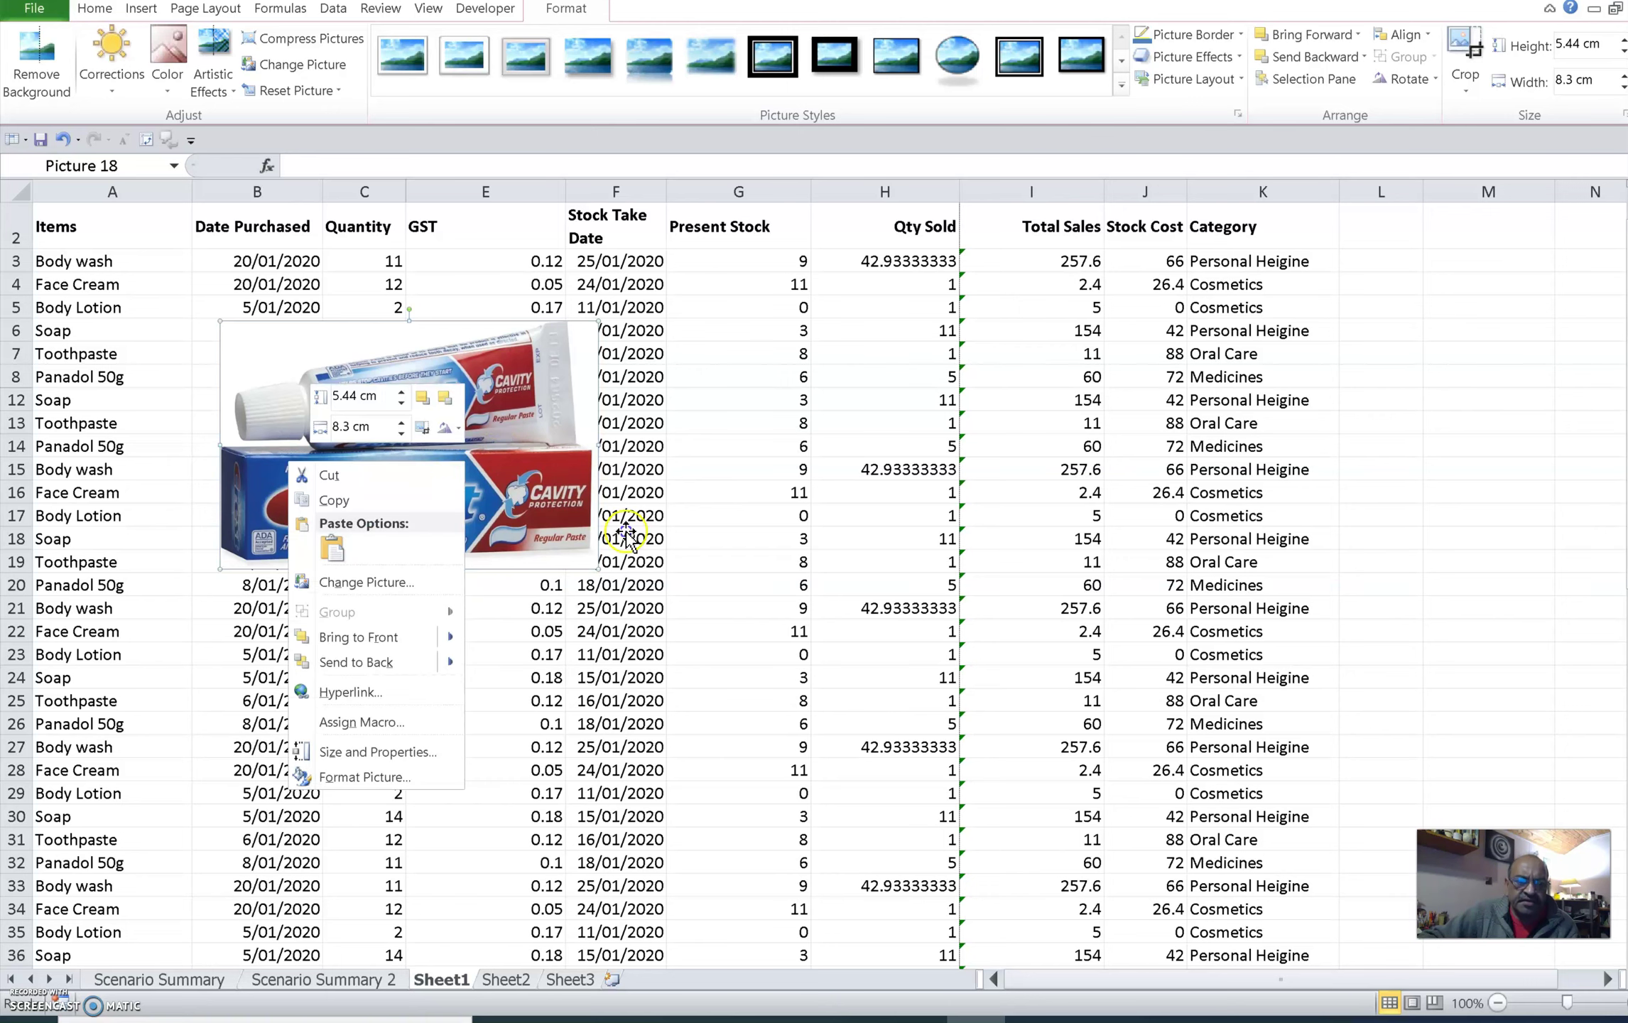
left_click(575, 359)
left_click(601, 324)
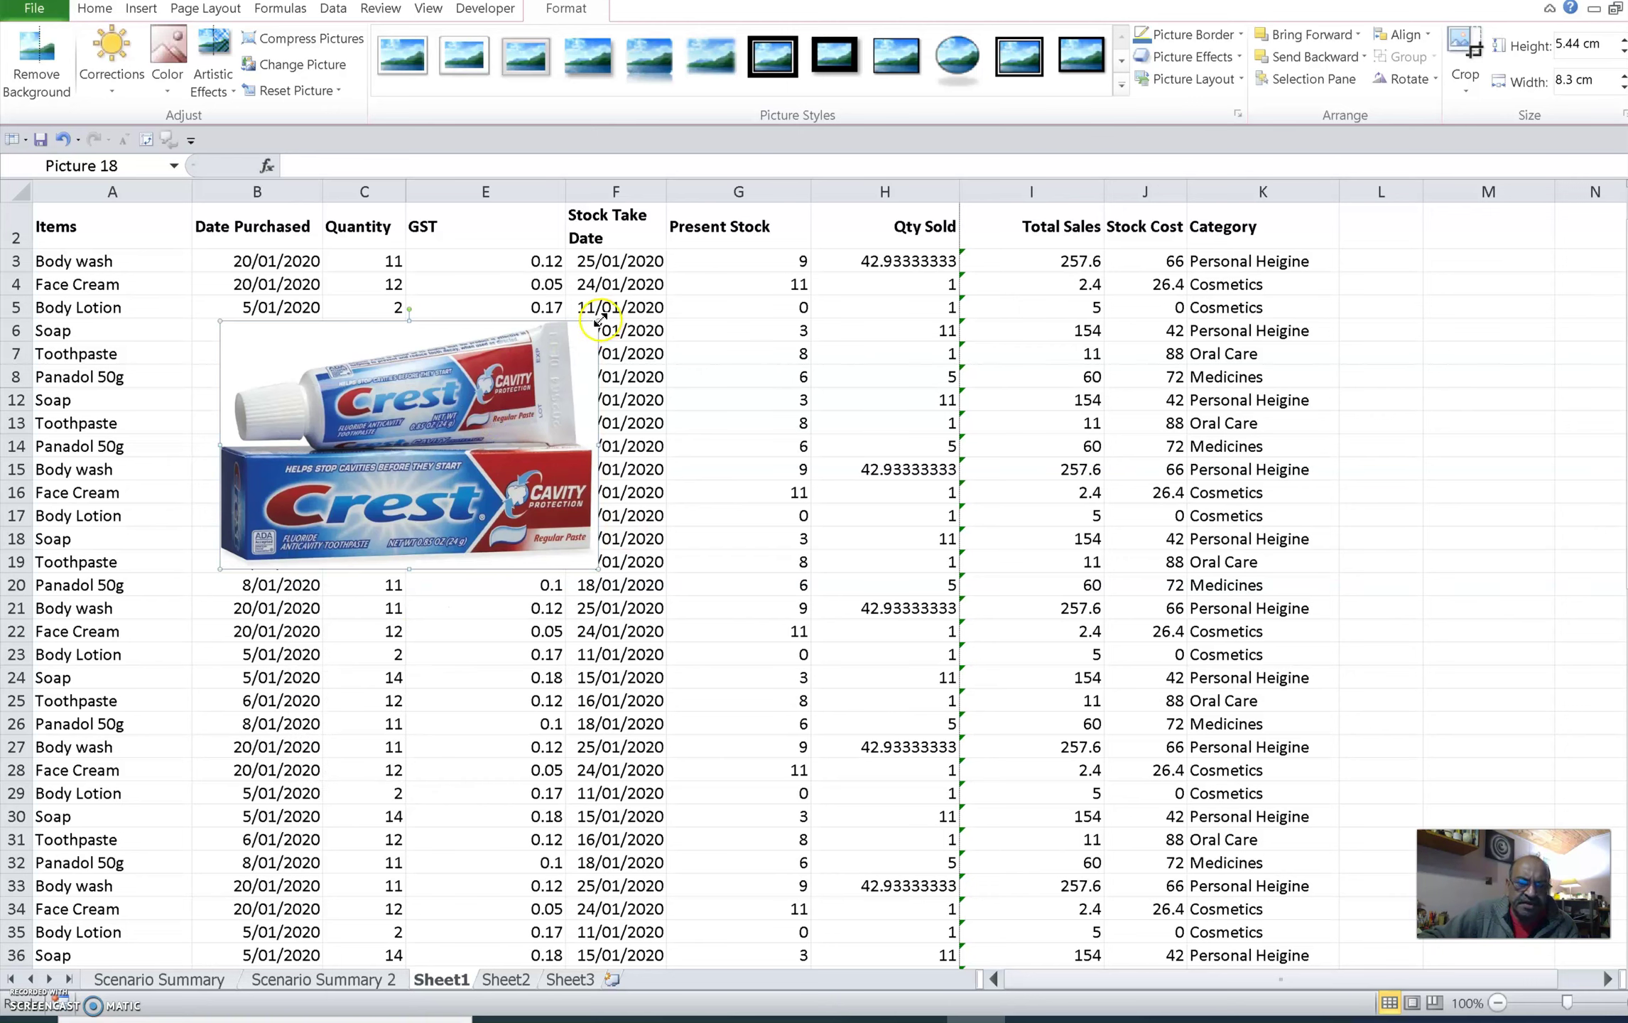
left_click_drag(597, 321, 340, 491)
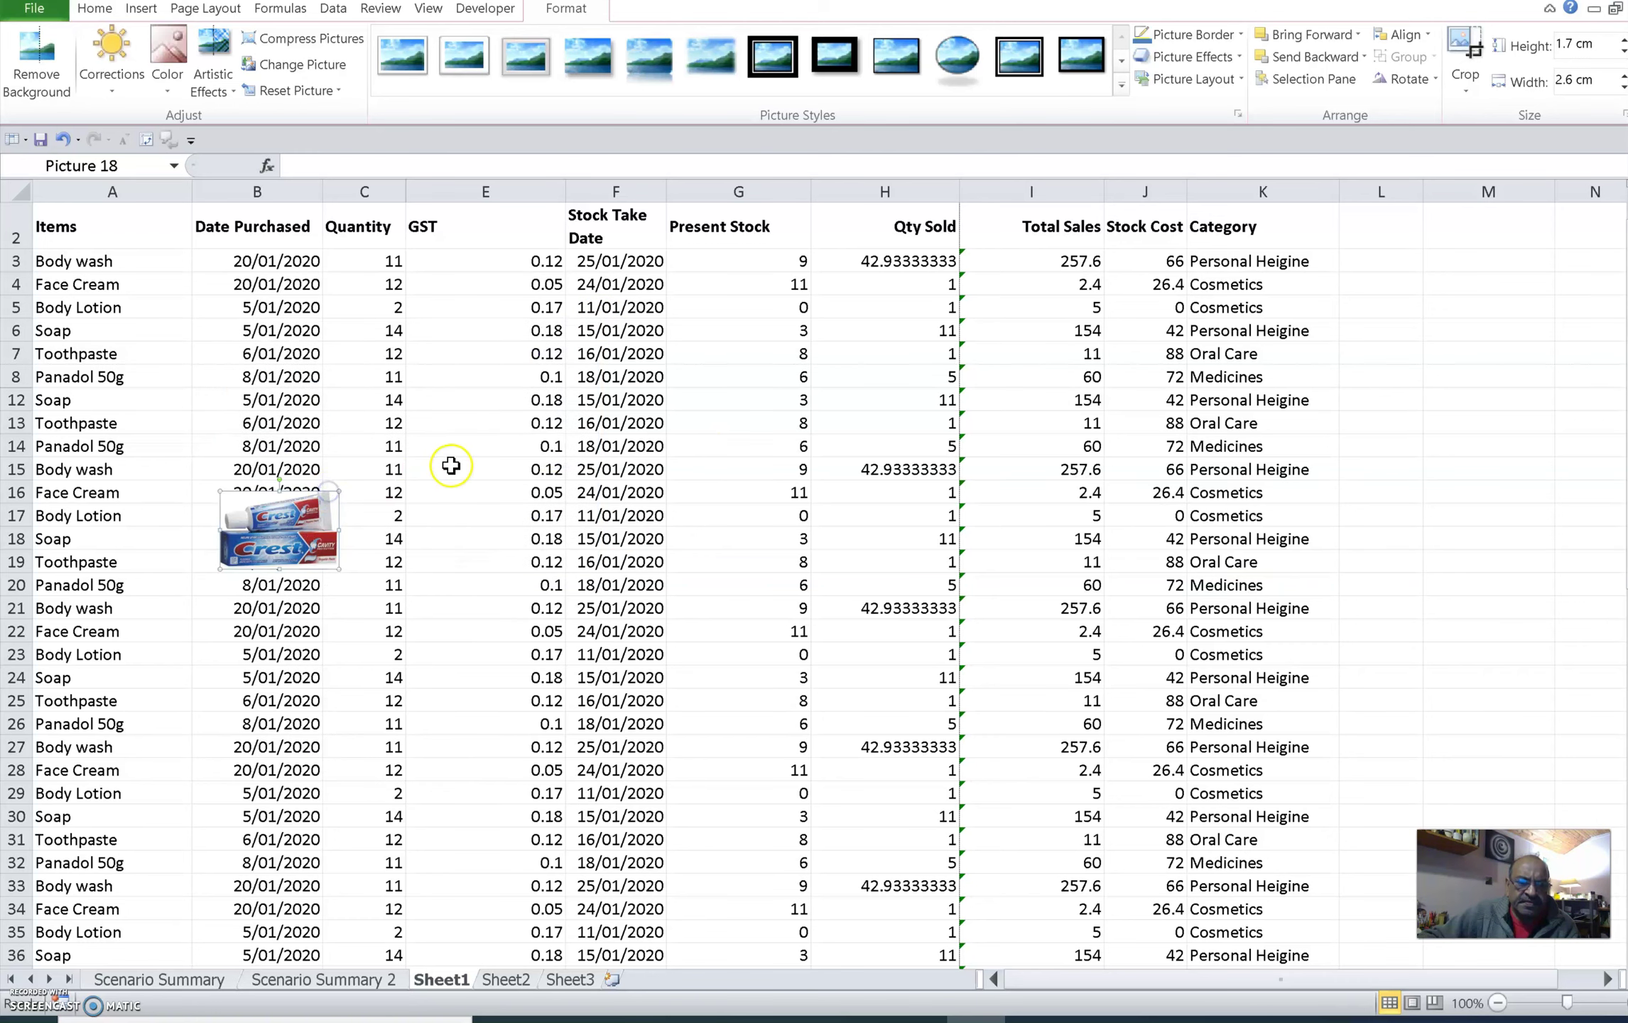
- Give the toothpaste picture a reflection with 1% transparency, 65% size, 4 pt distance and 0 pt blur
left_click(298, 536)
right_click(298, 534)
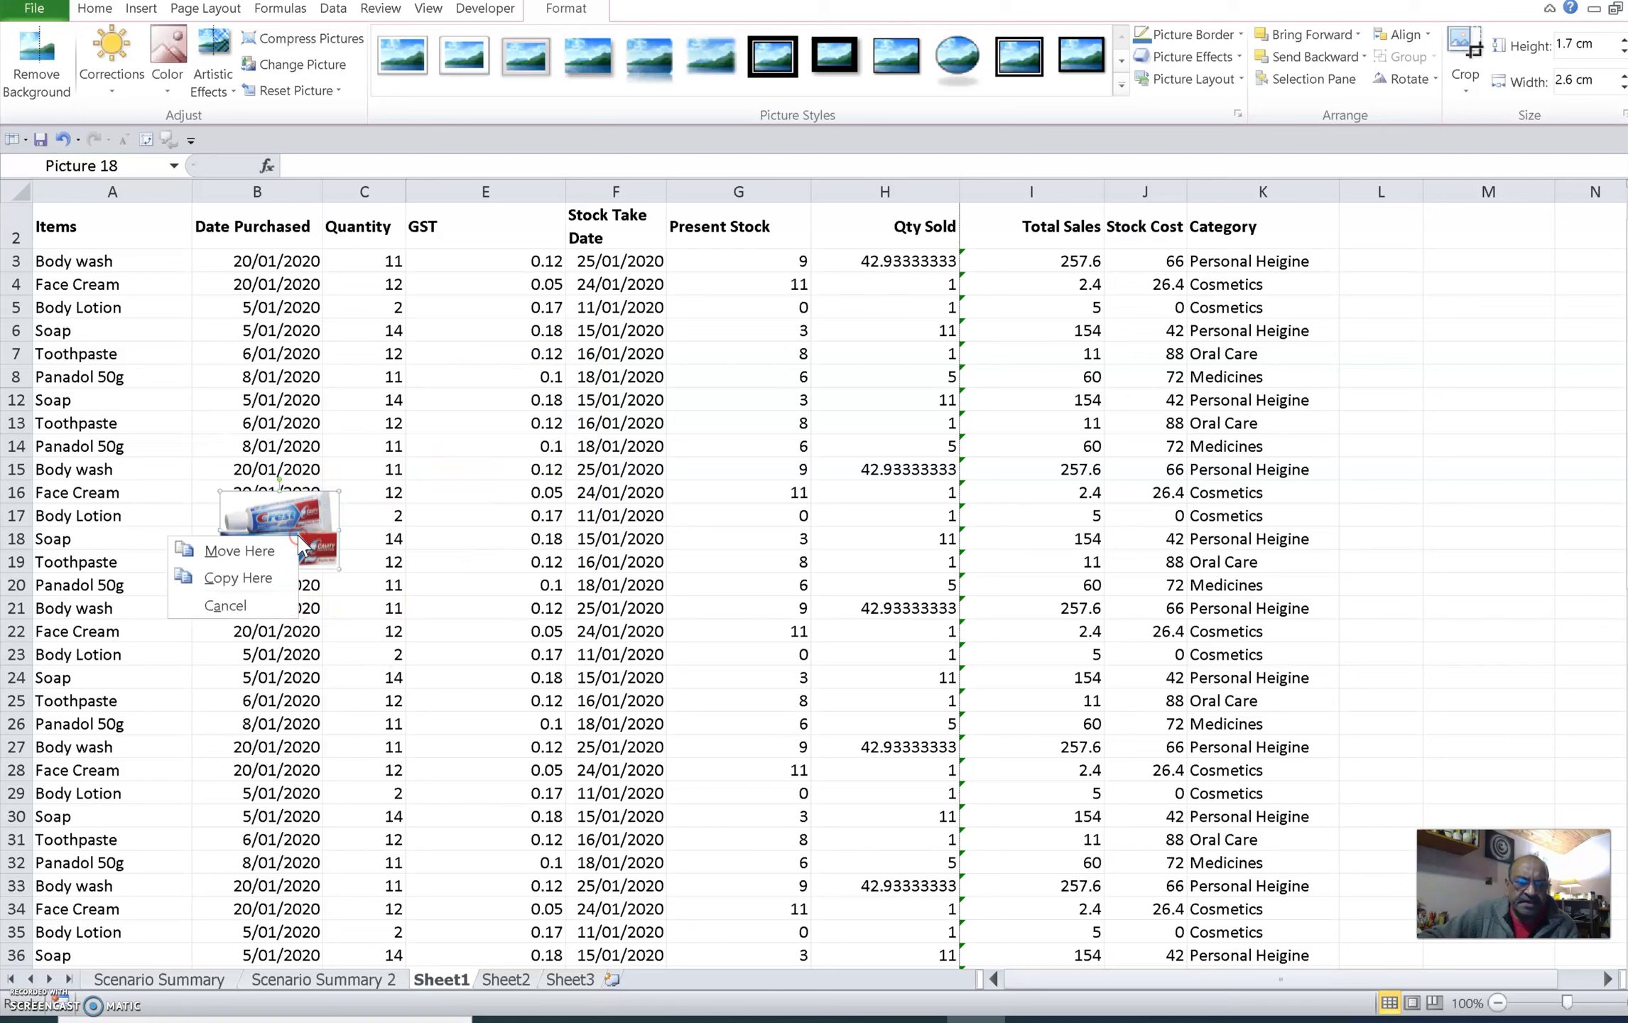
left_click(305, 506)
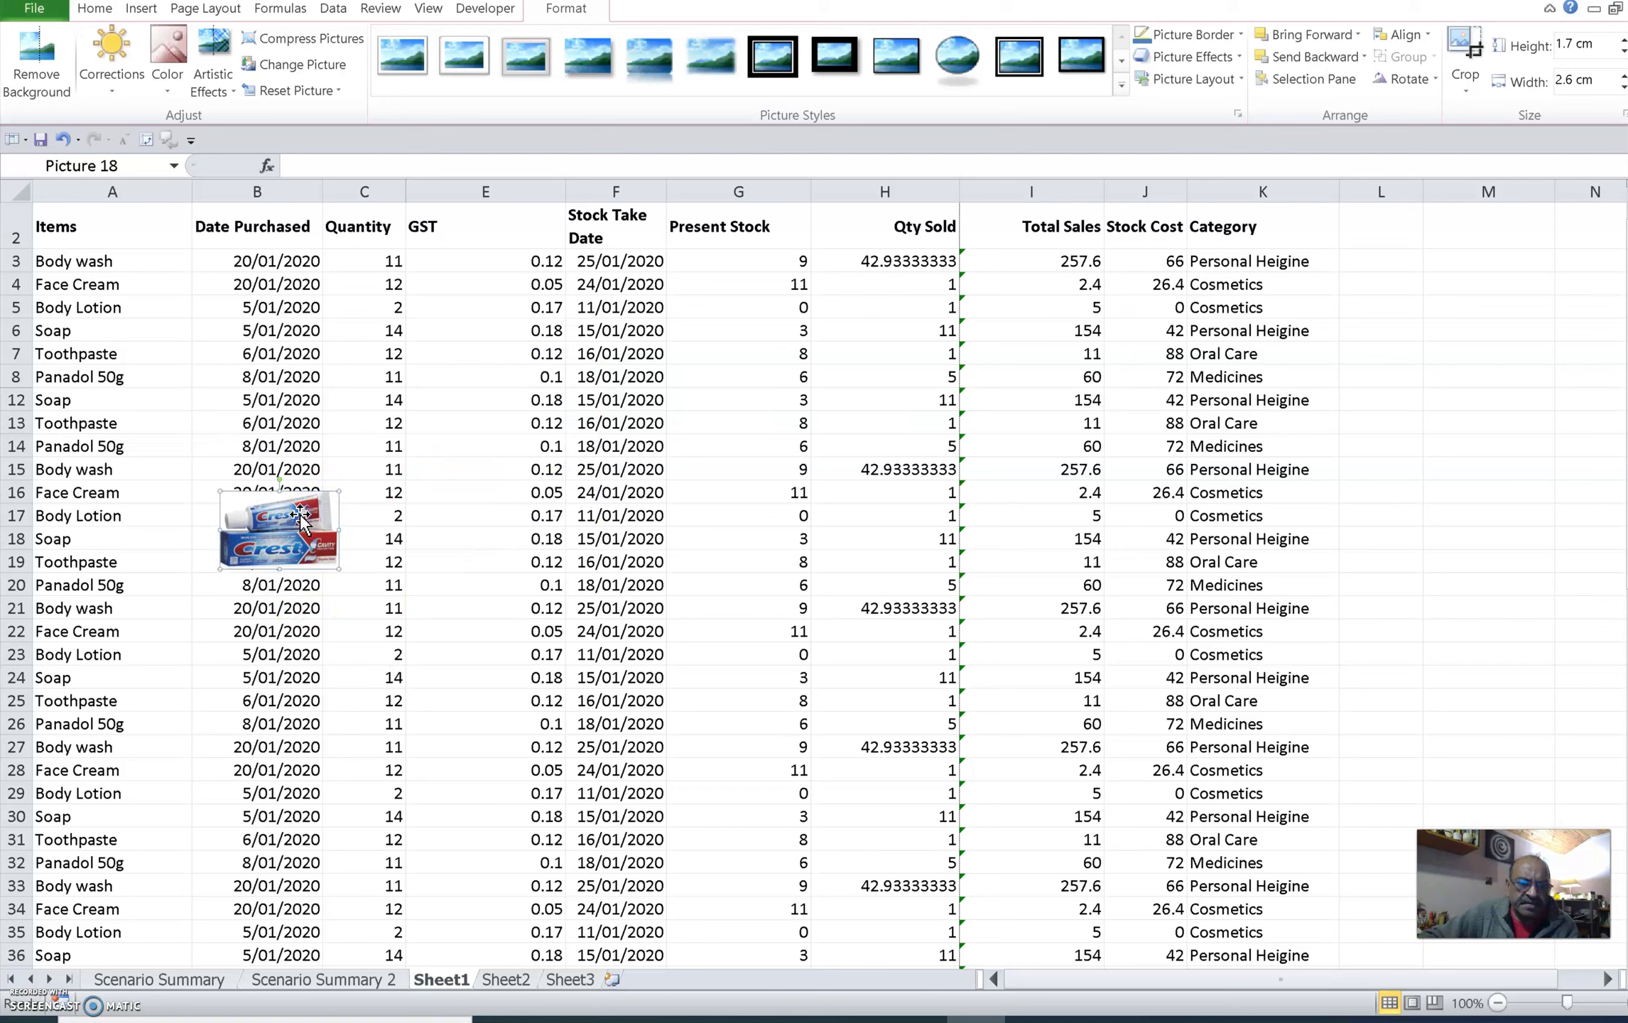
right_click(301, 515)
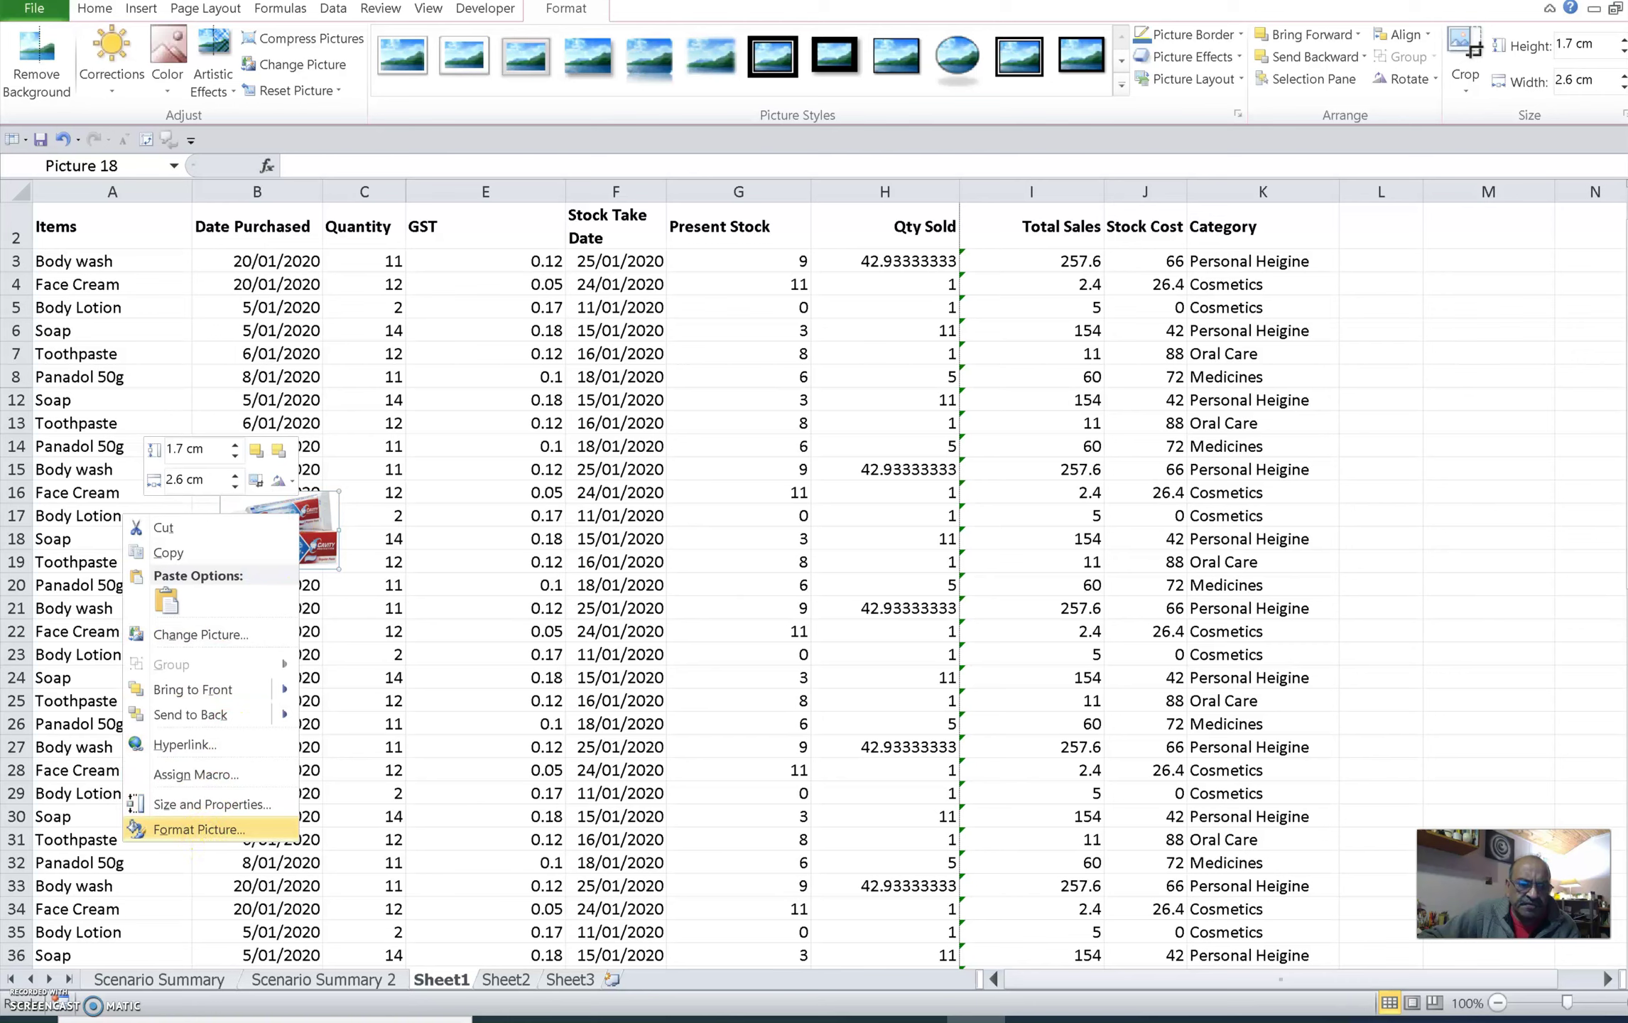
left_click(216, 830)
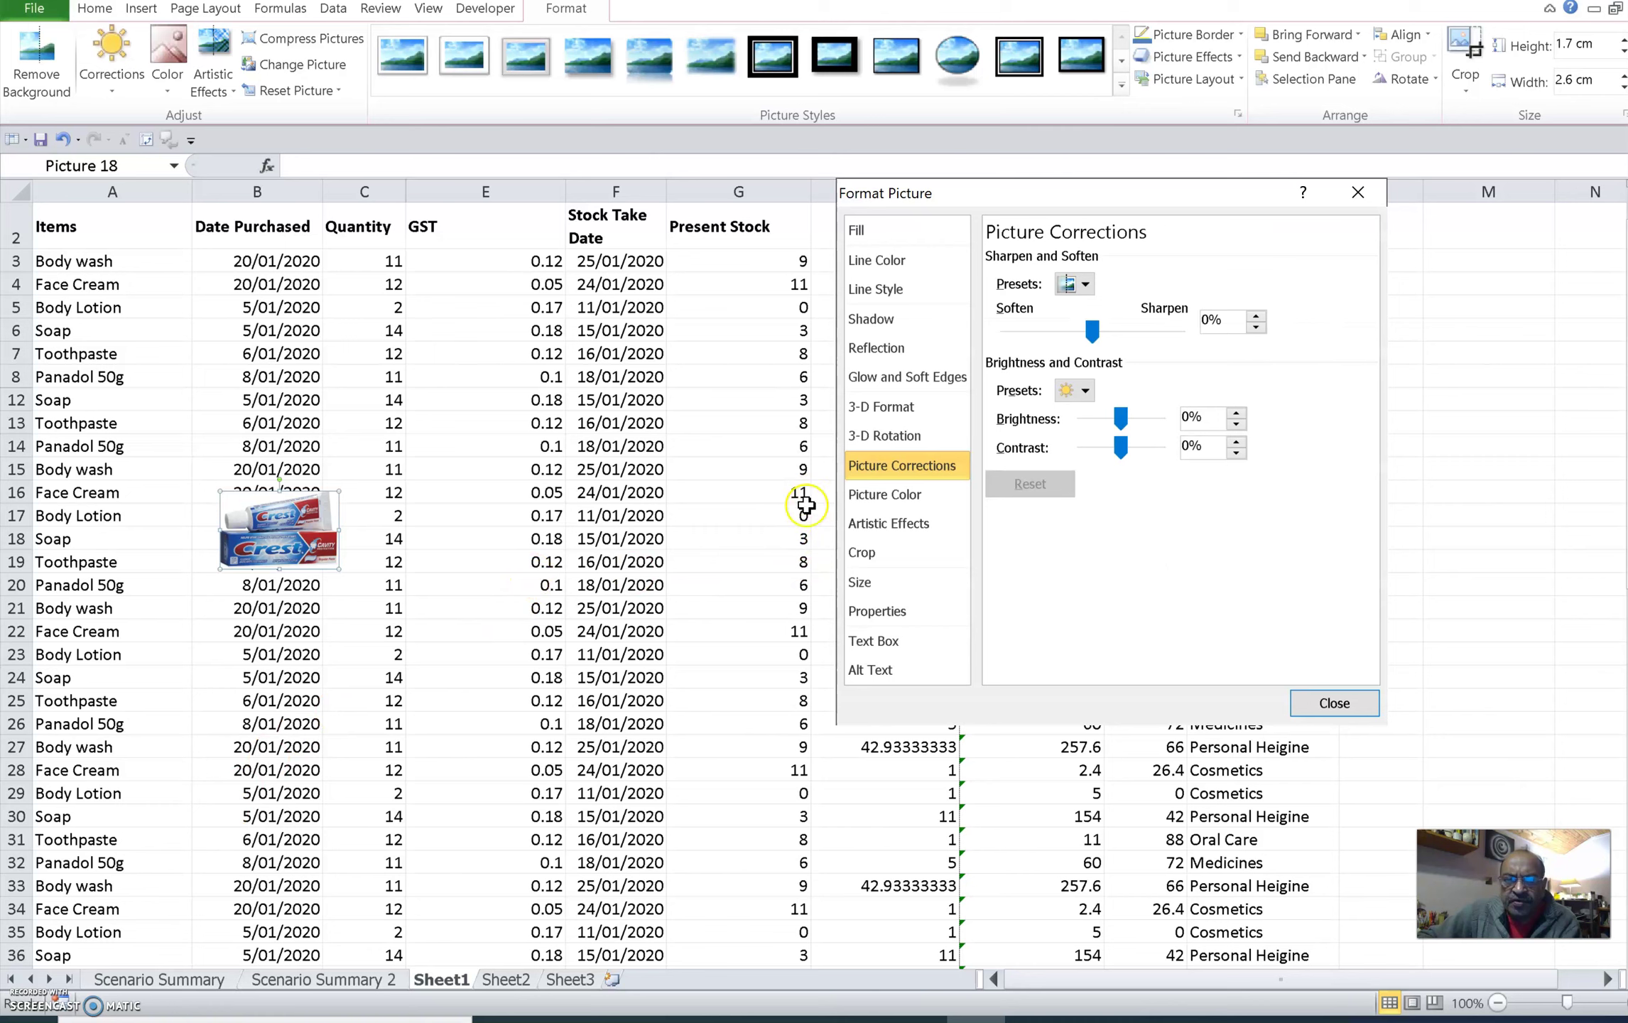
left_click(895, 360)
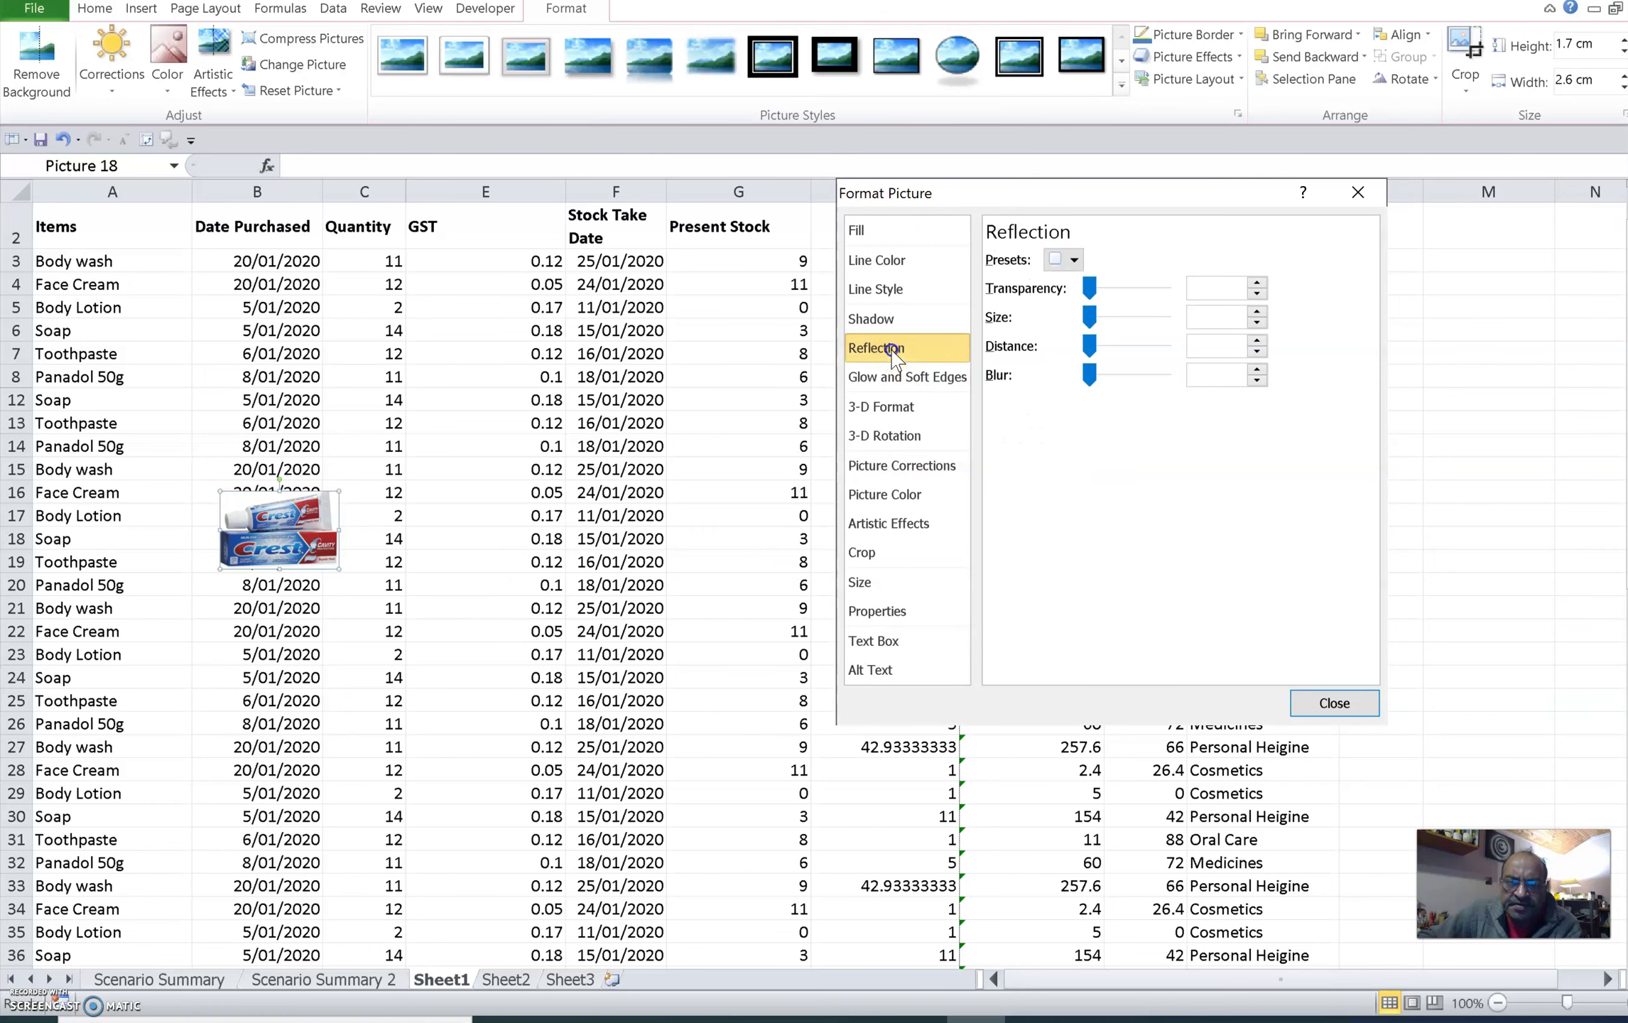
left_click(1105, 290)
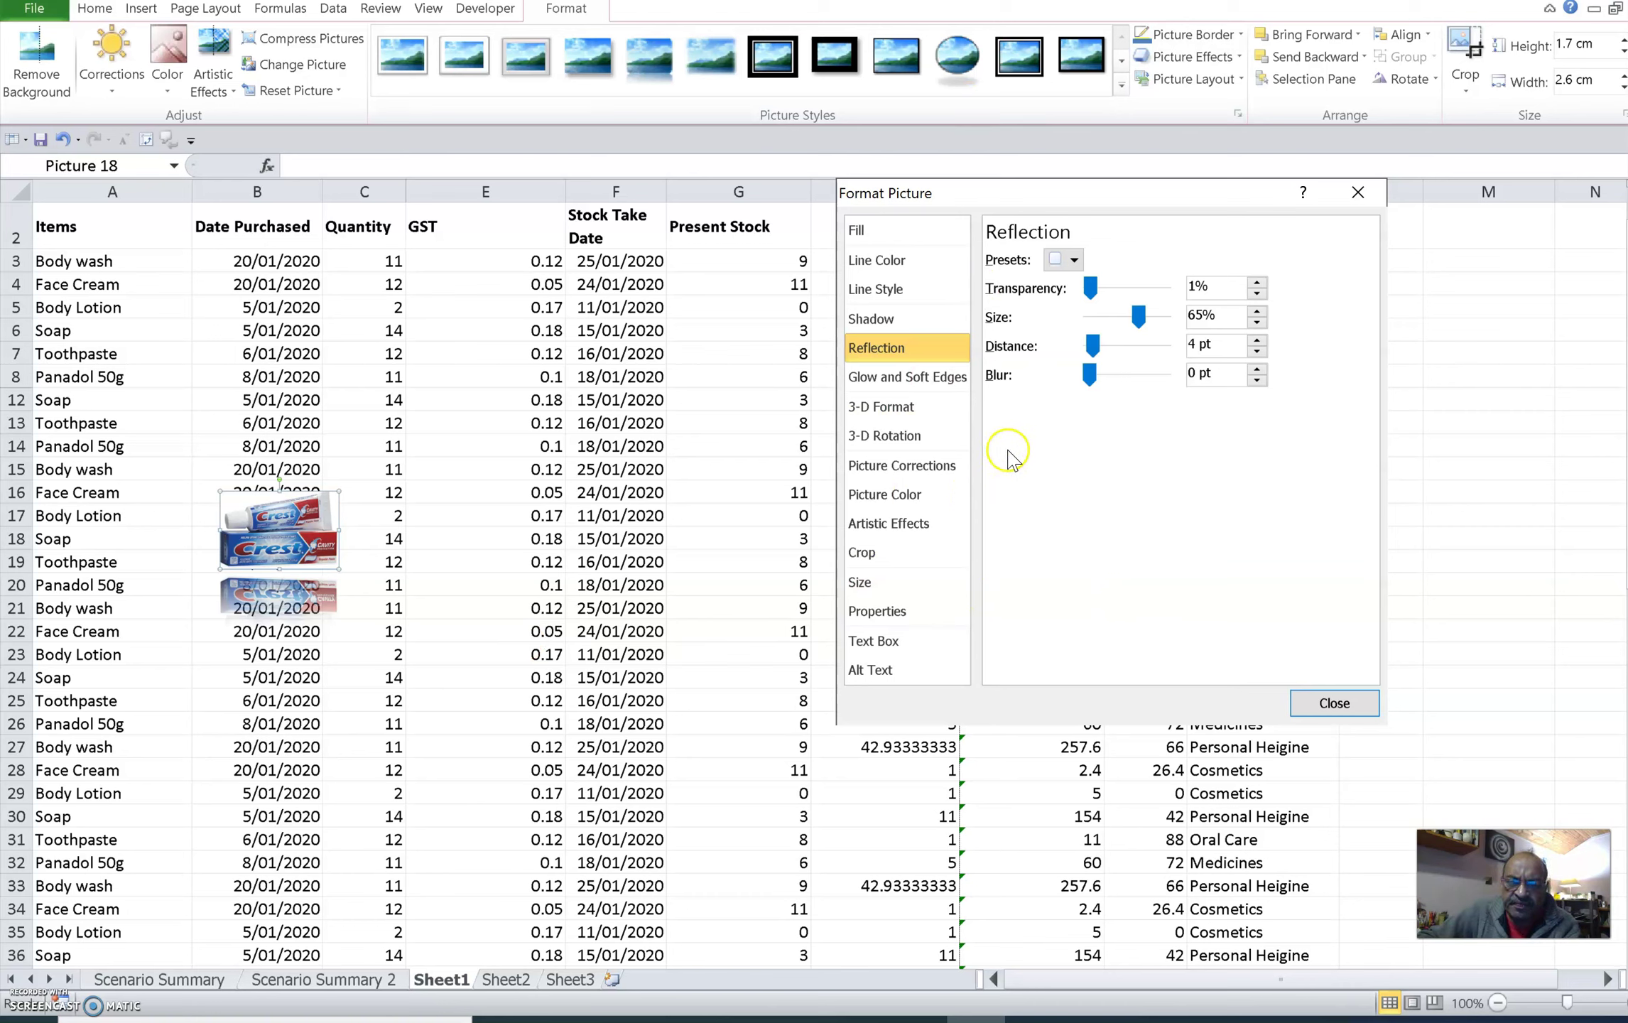
left_click(1334, 702)
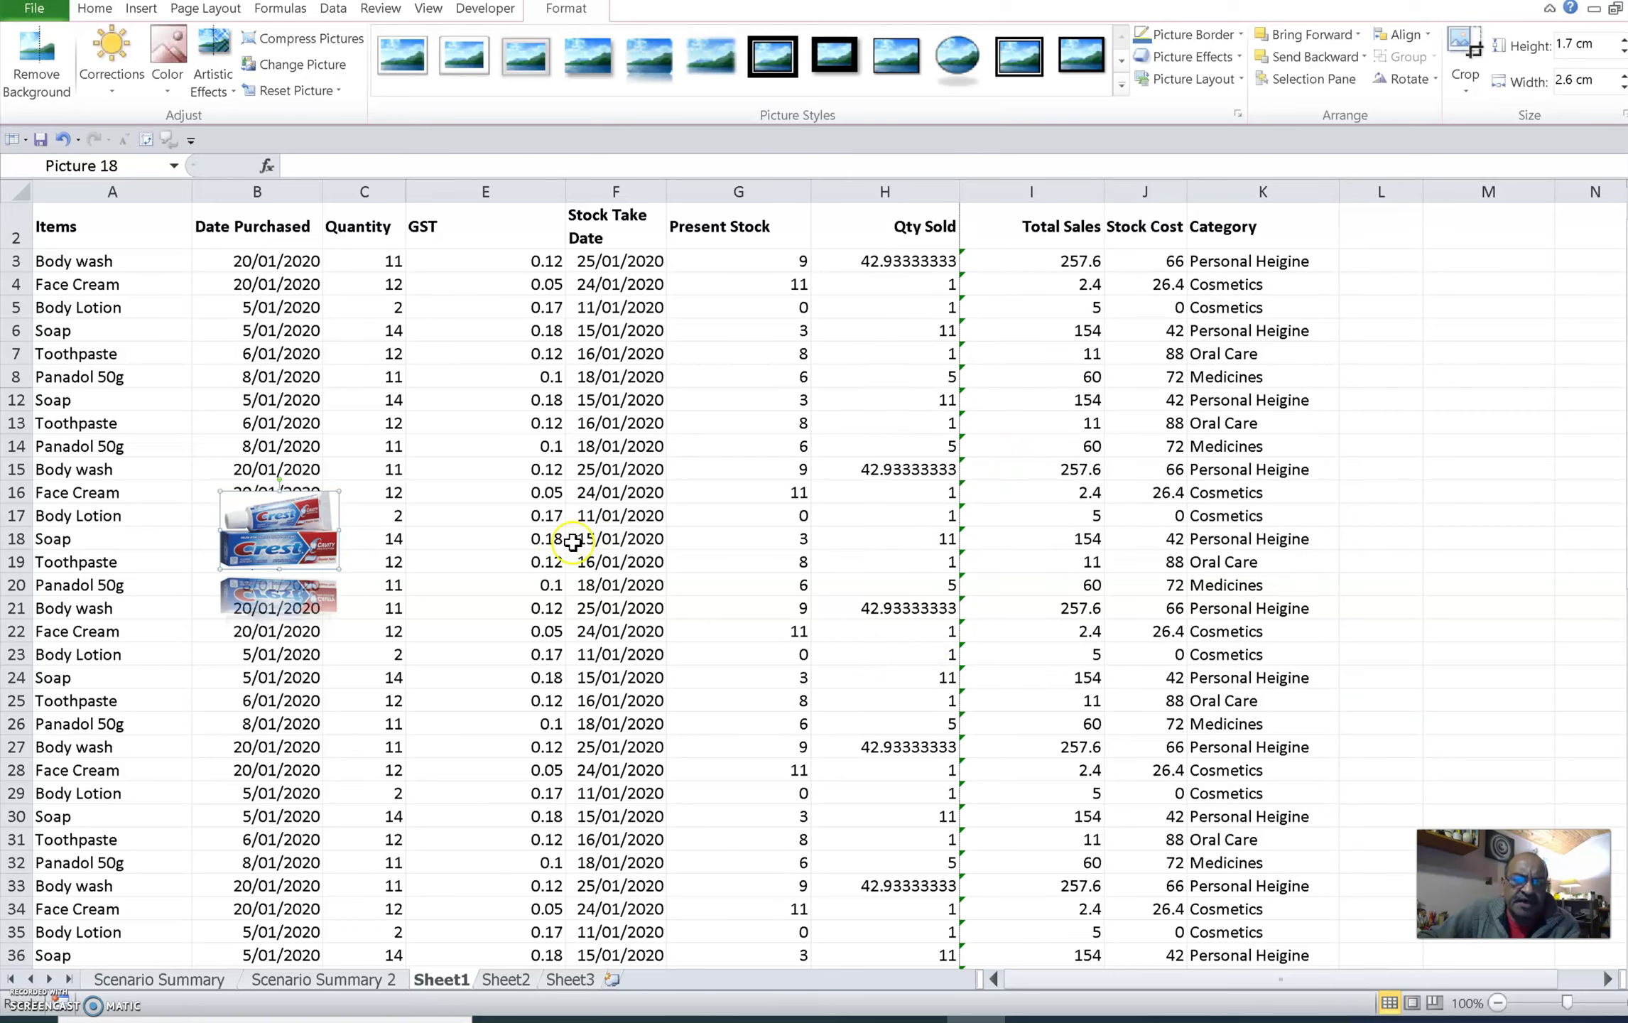
- Move the toothpaste picture beside the Toothpaste entry in row 7 and shrink it to about 1.08 cm high by 1.64 cm wide
left_click_drag(291, 556, 194, 374)
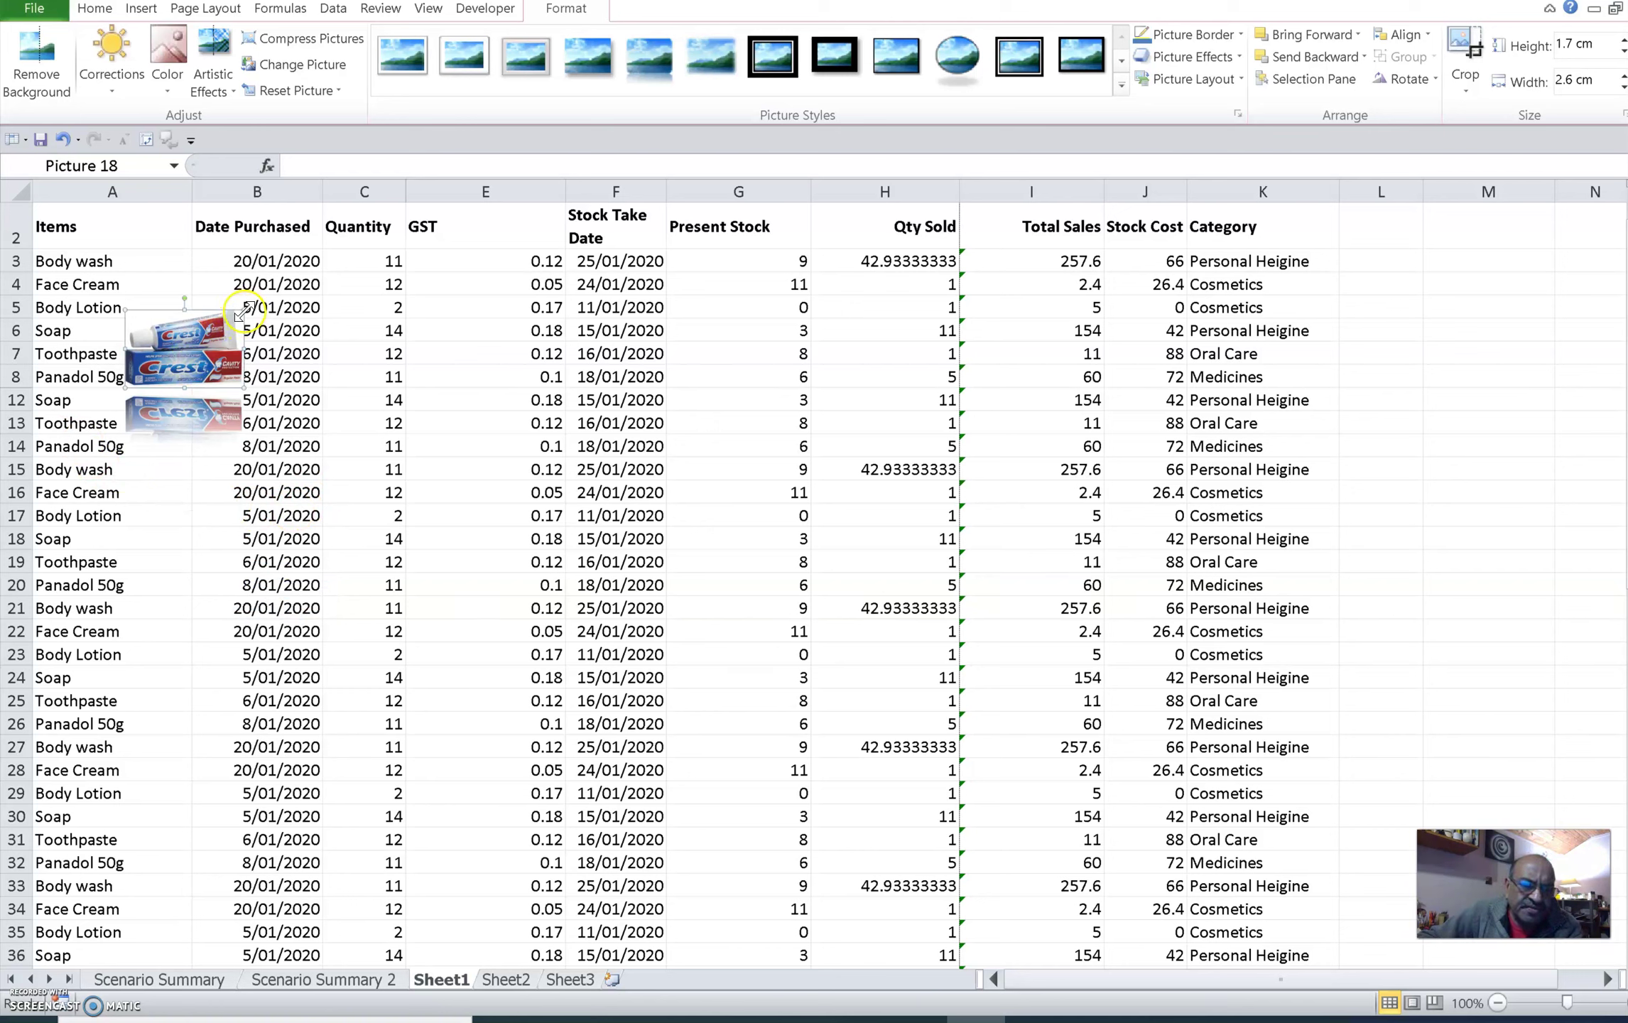
left_click_drag(235, 321, 178, 356)
left_click(166, 368)
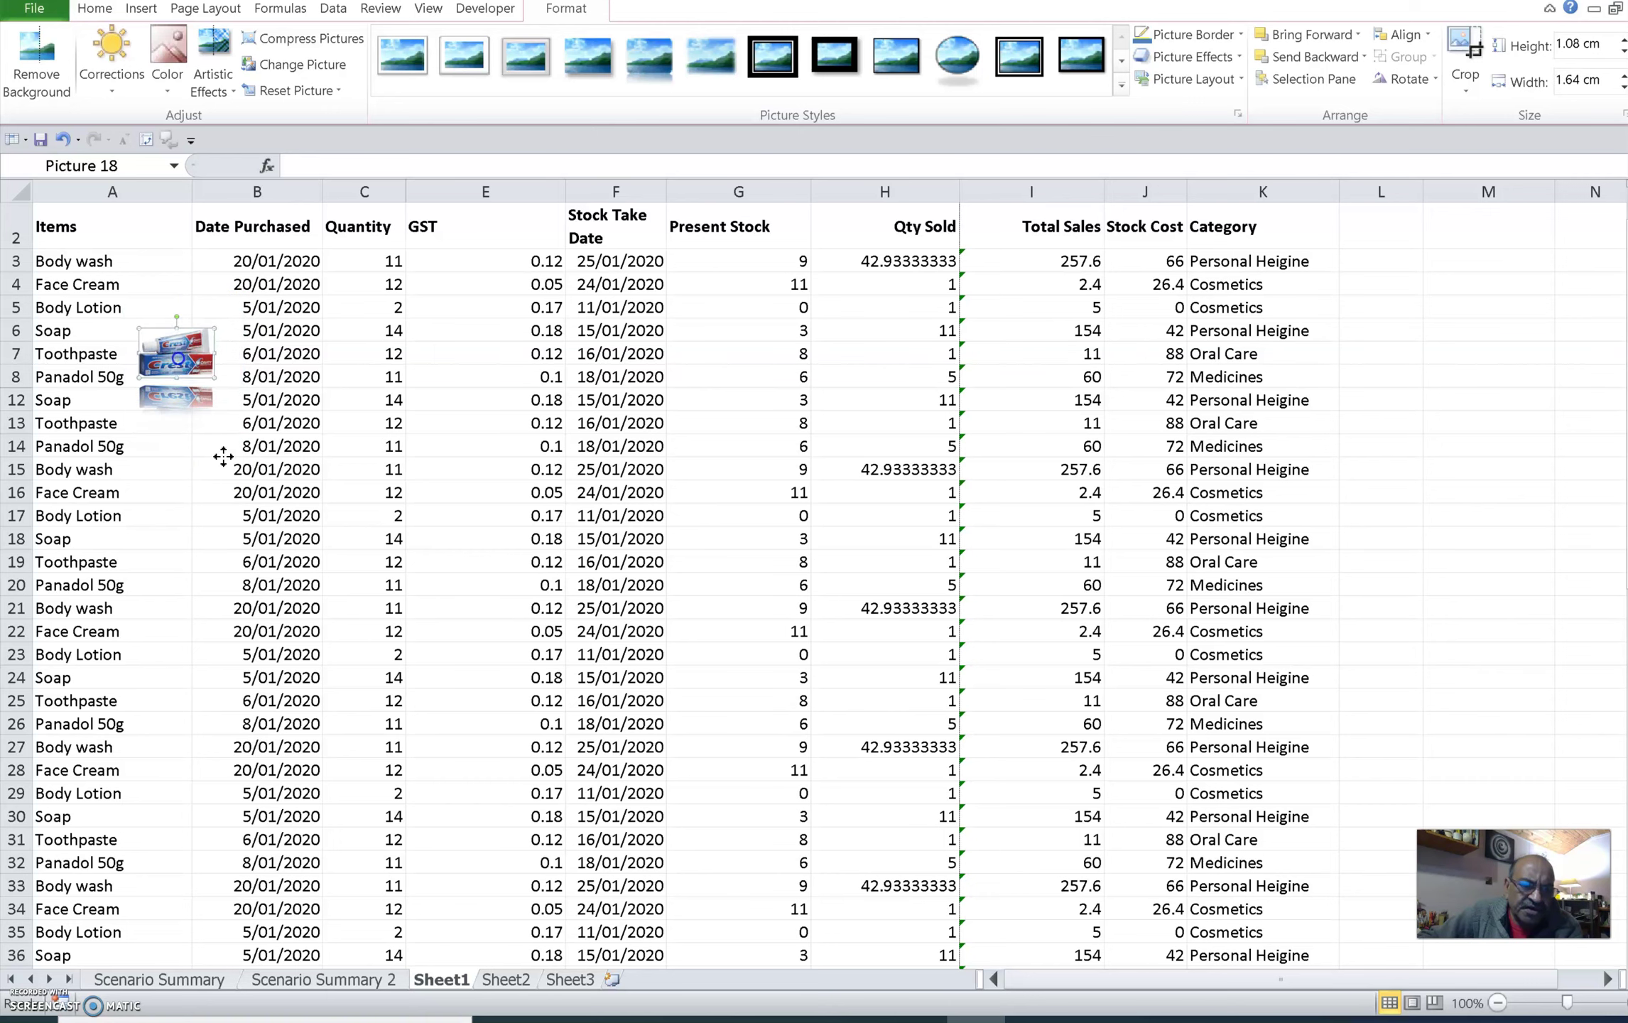
- Remove the toothpaste picture's reflection with the No Reflection preset, and shrink the picture to about 0.82 cm high by 1.24 cm wide
right_click(184, 362)
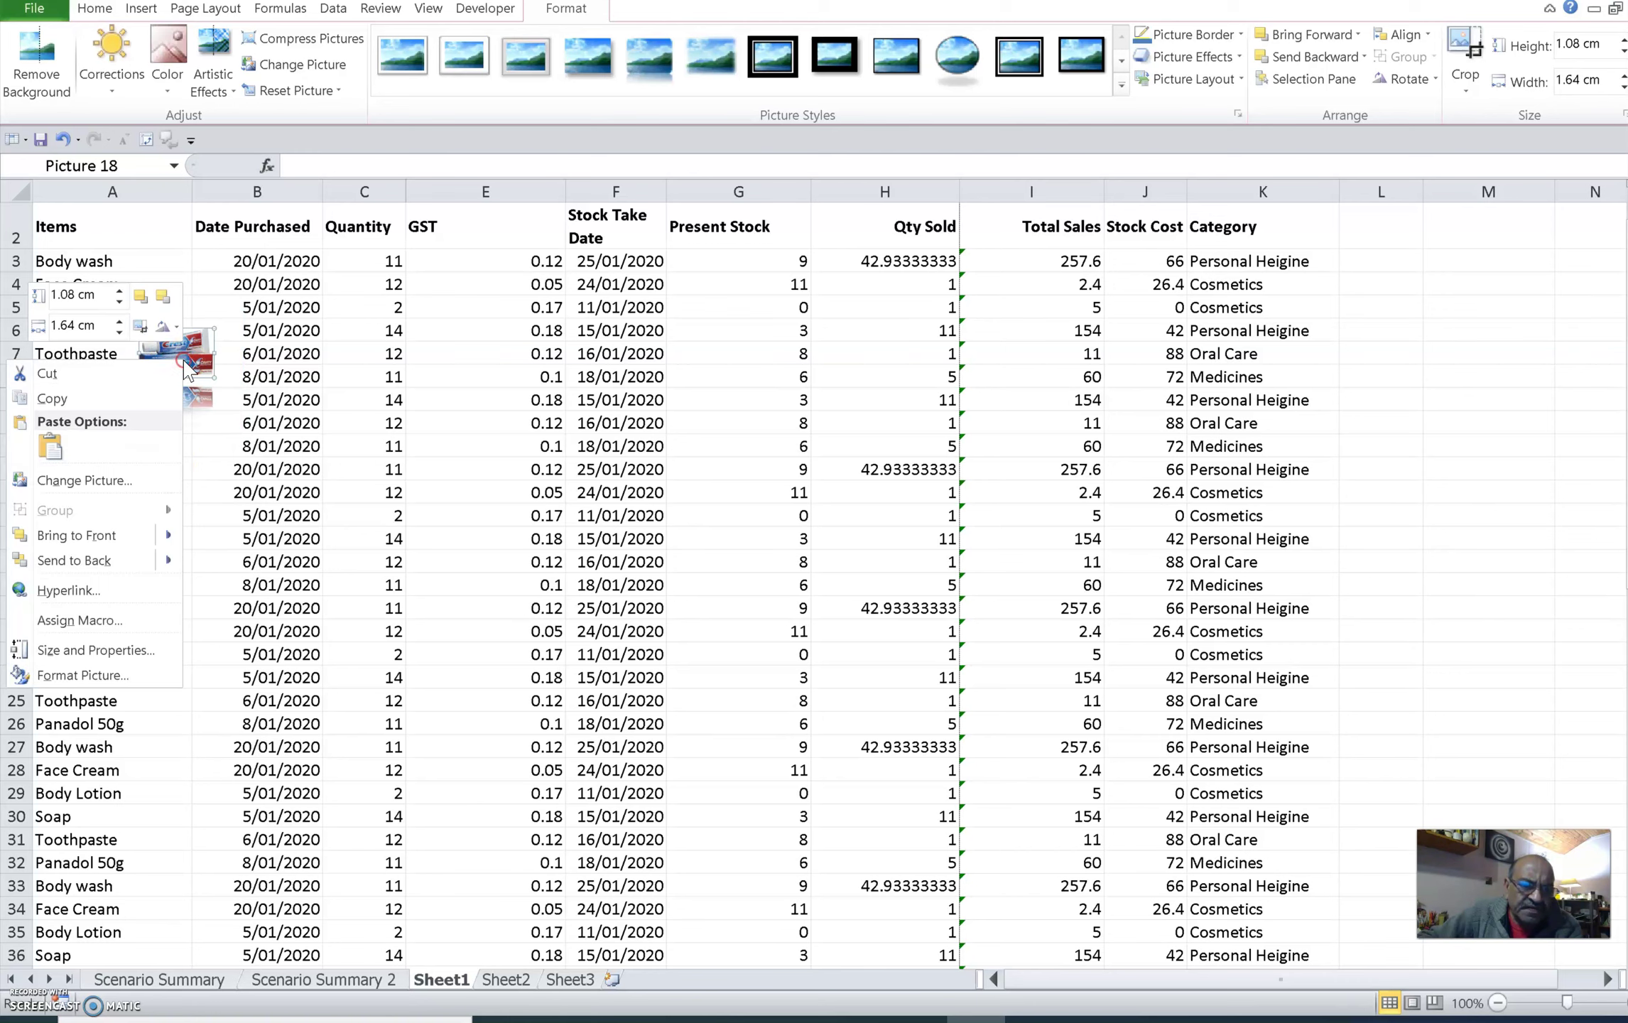
left_click(108, 676)
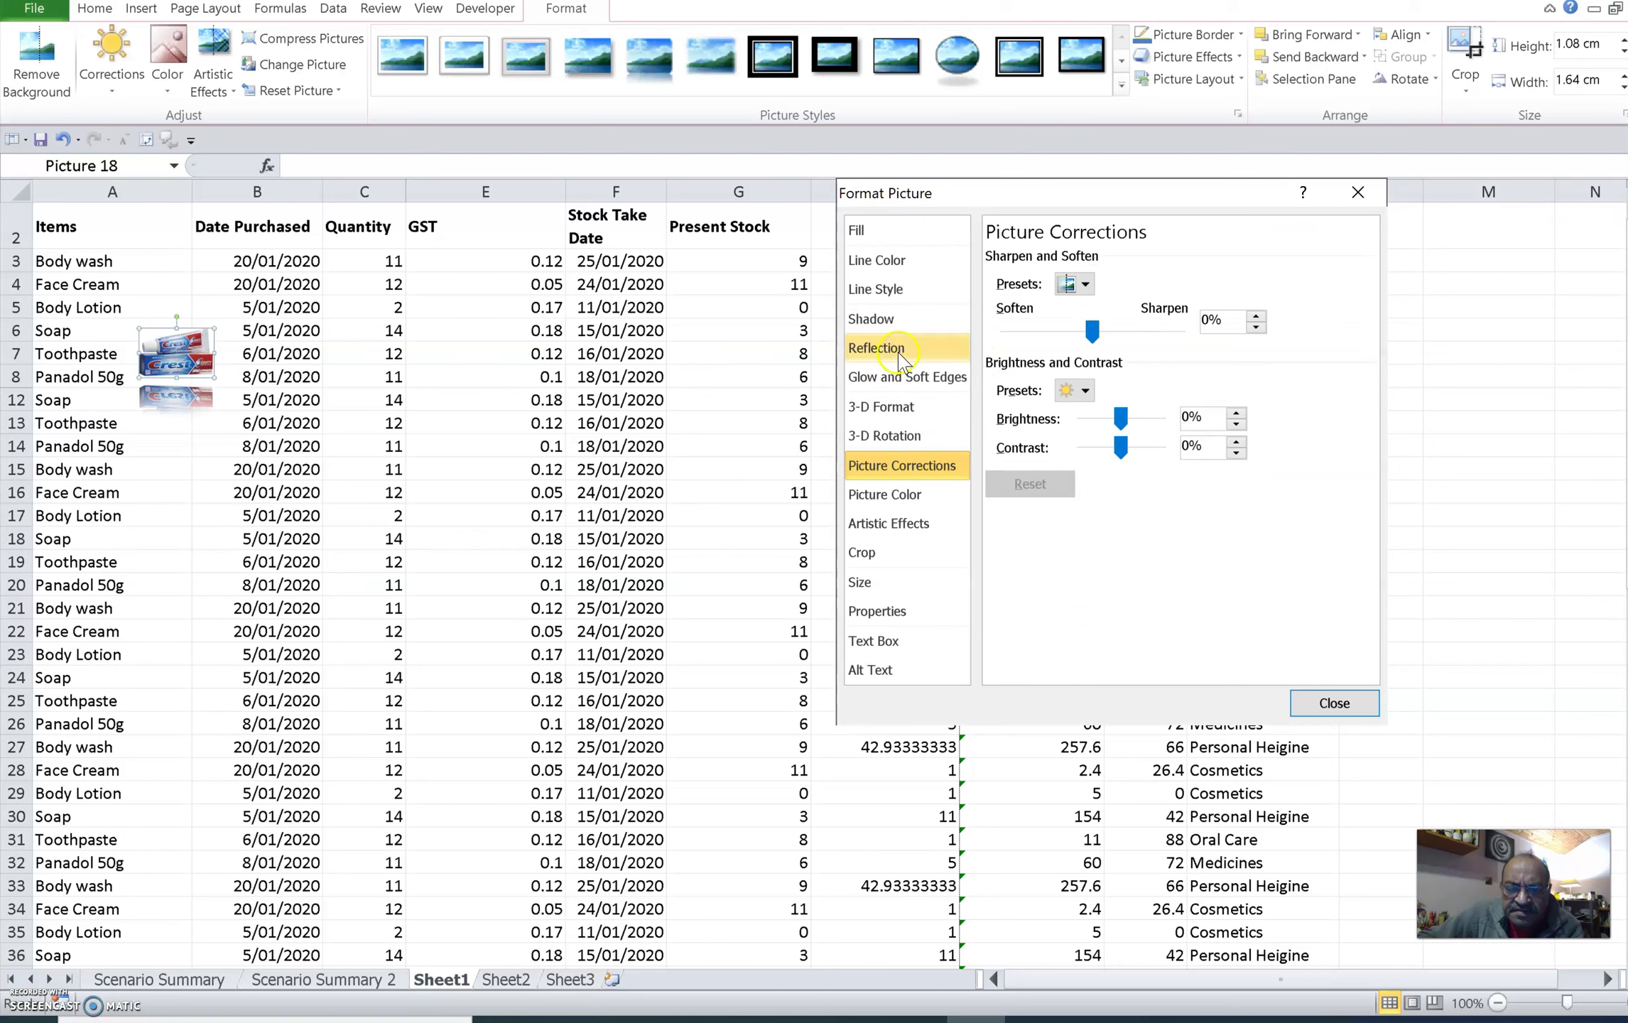
left_click(901, 355)
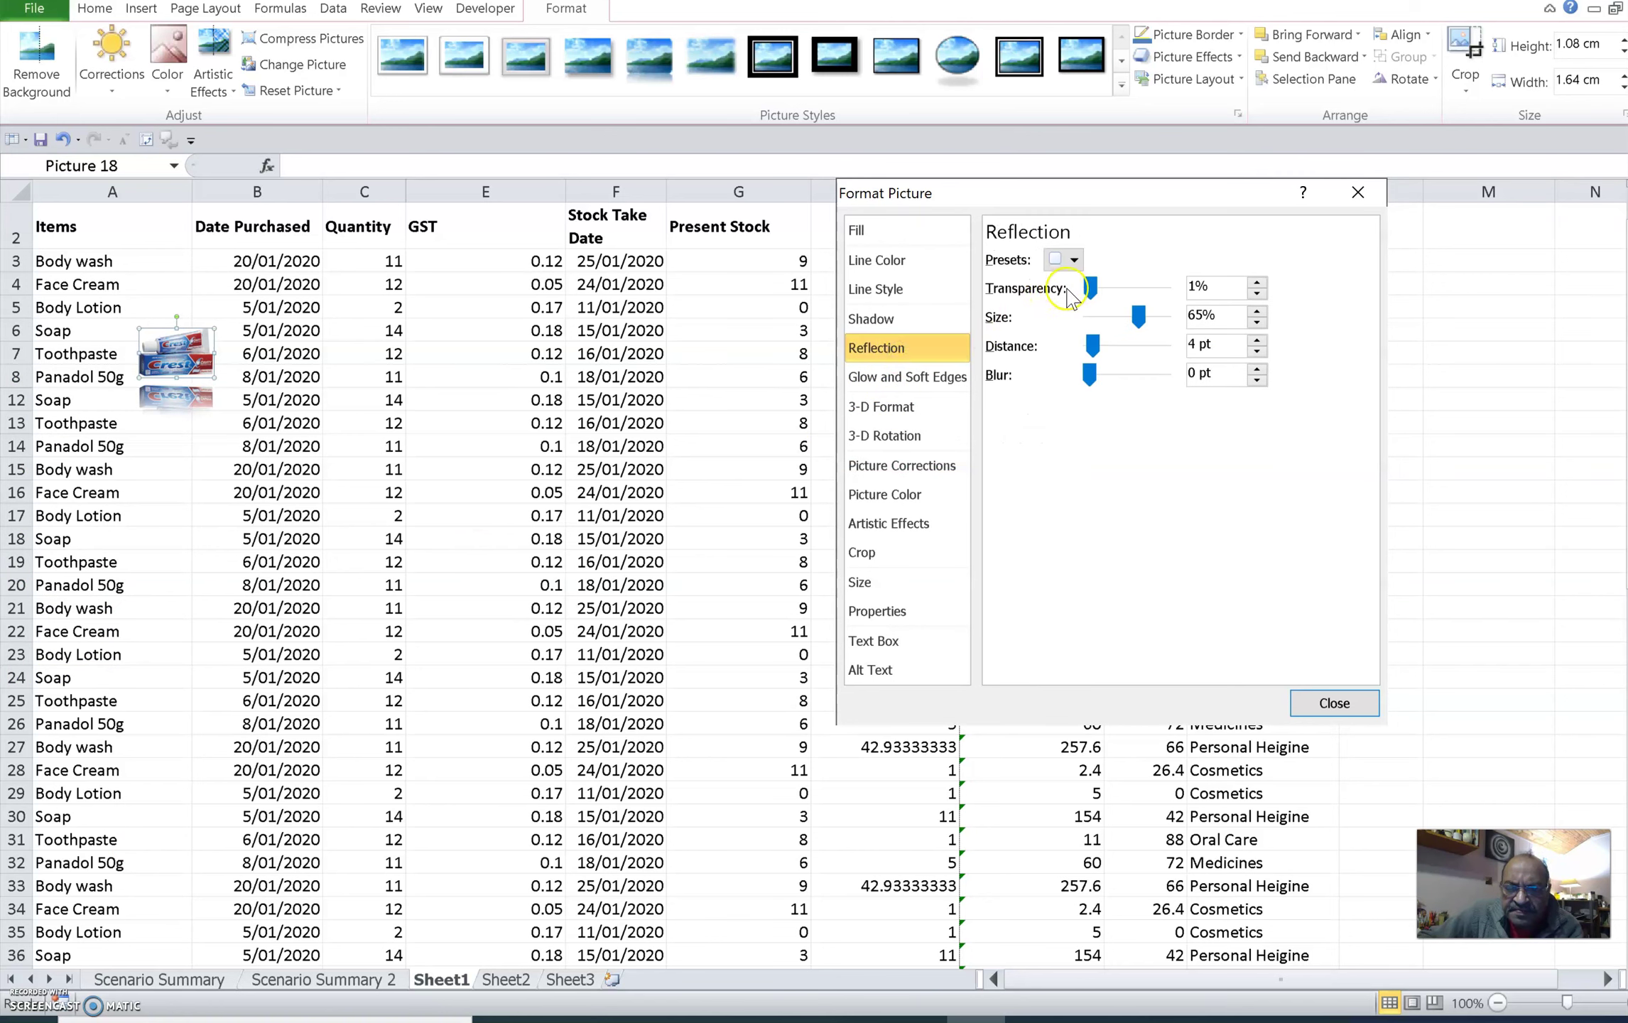
left_click_drag(1089, 290, 1088, 290)
left_click(1073, 260)
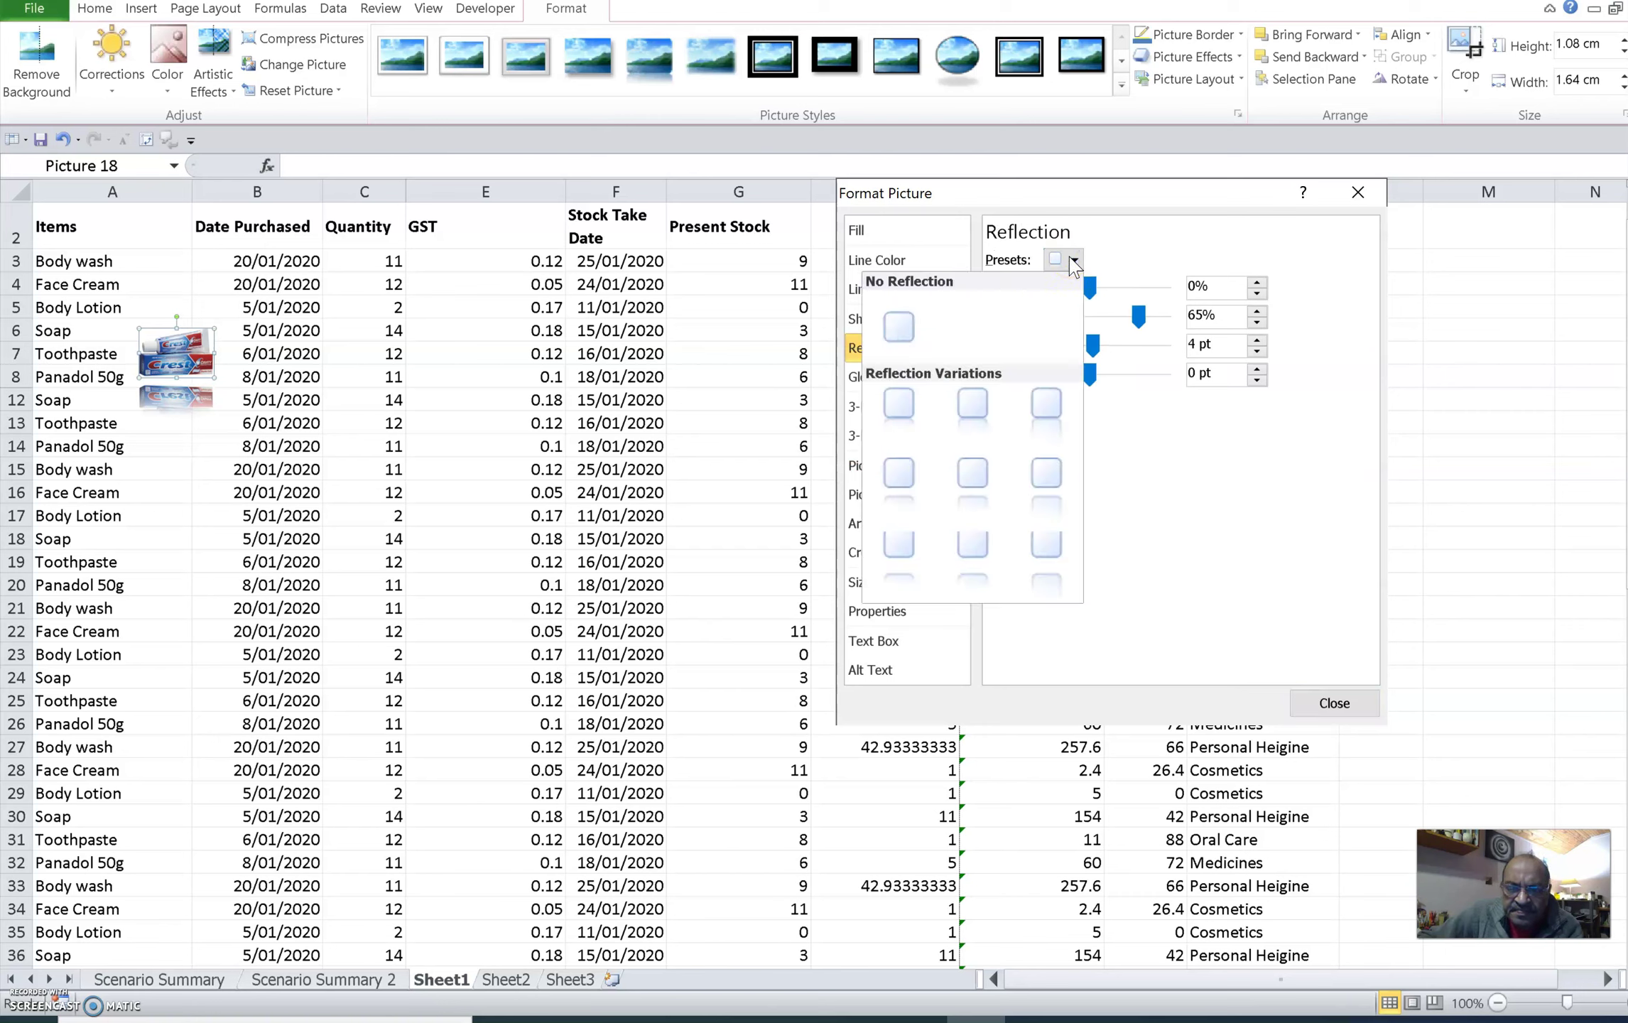
left_click(899, 326)
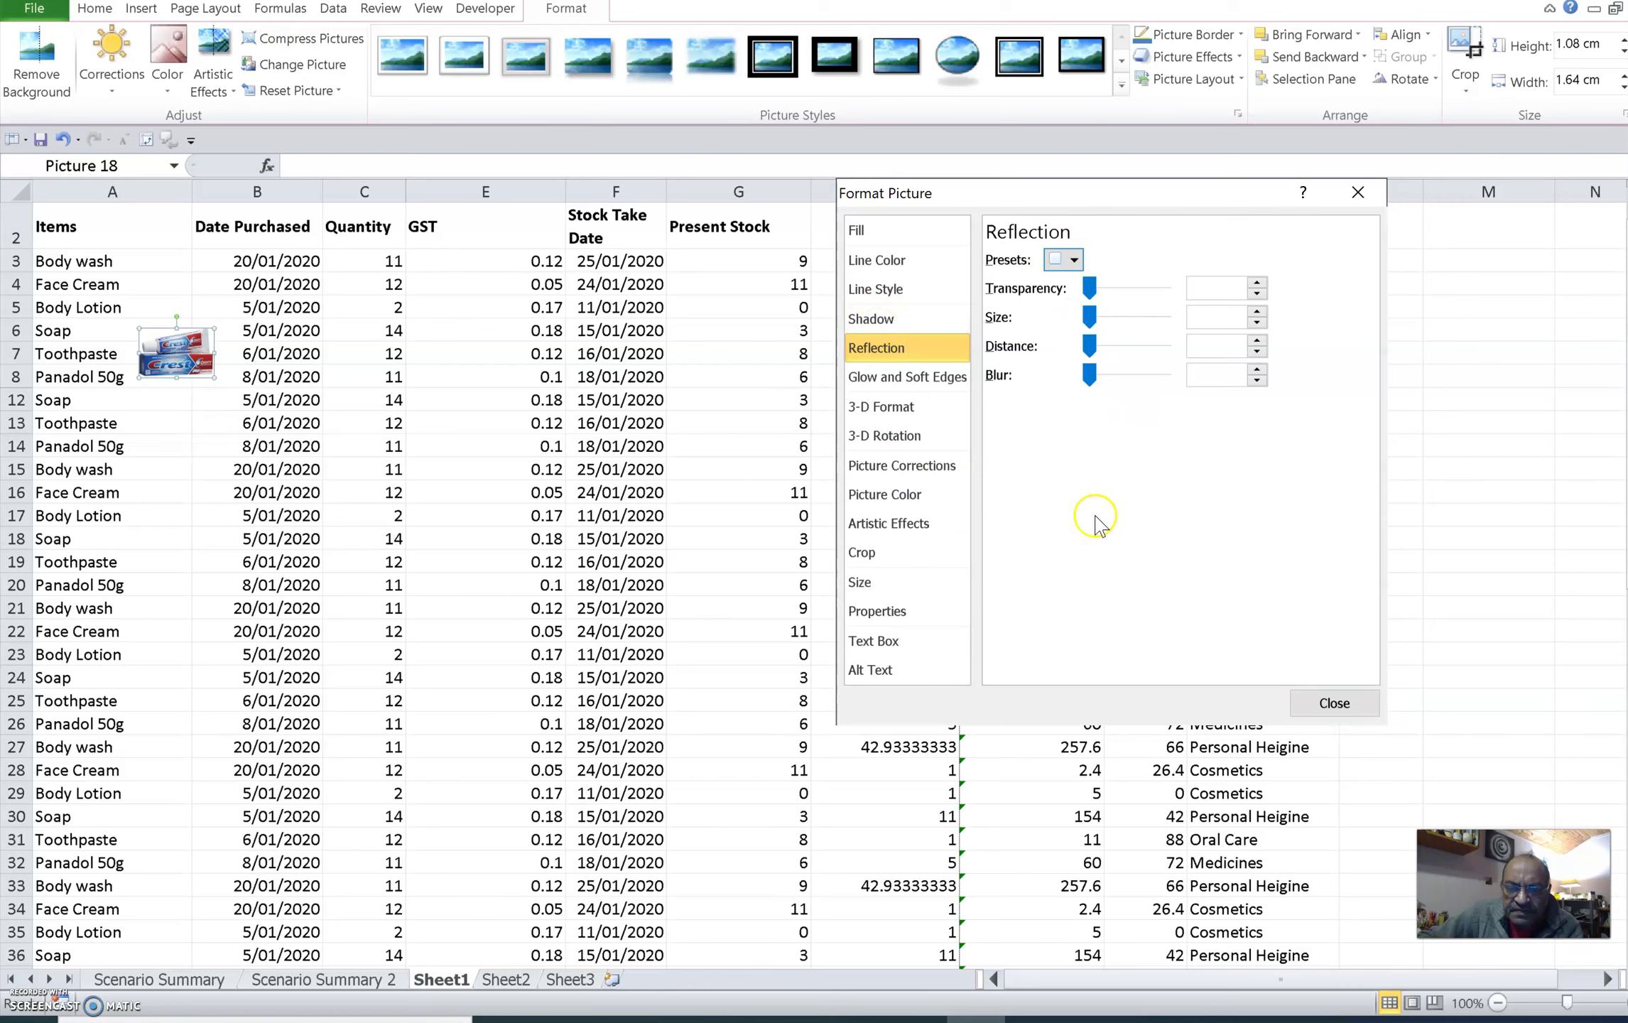
left_click(1356, 703)
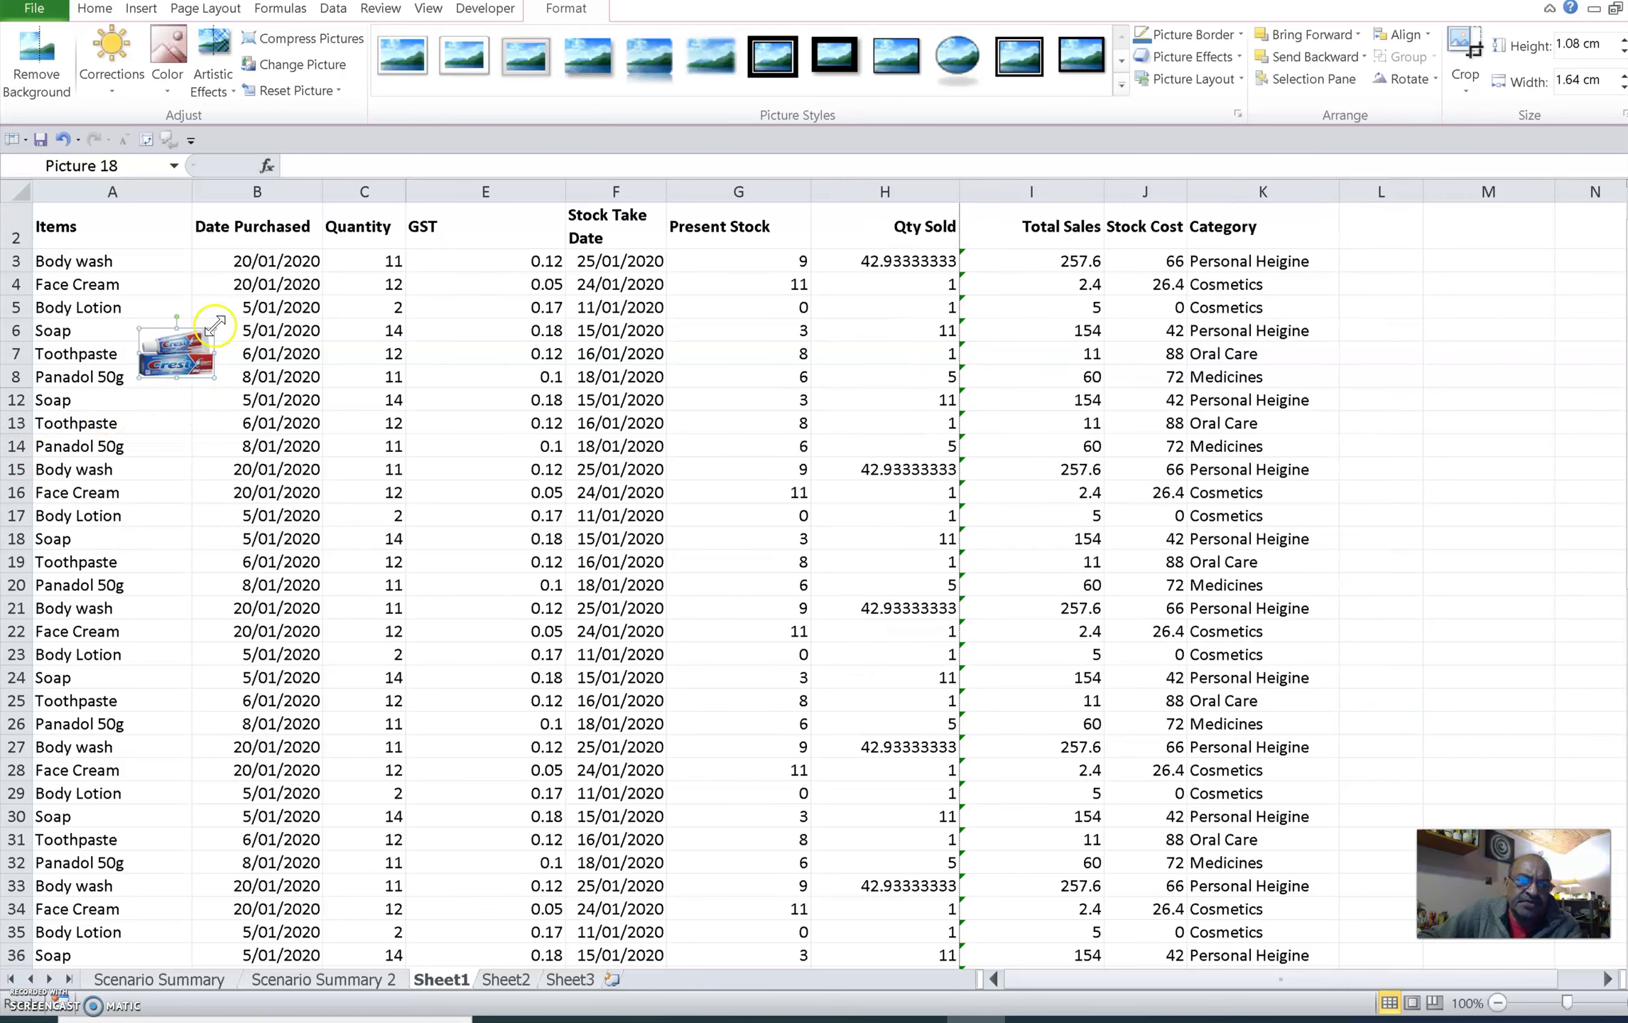
left_click_drag(214, 327, 197, 340)
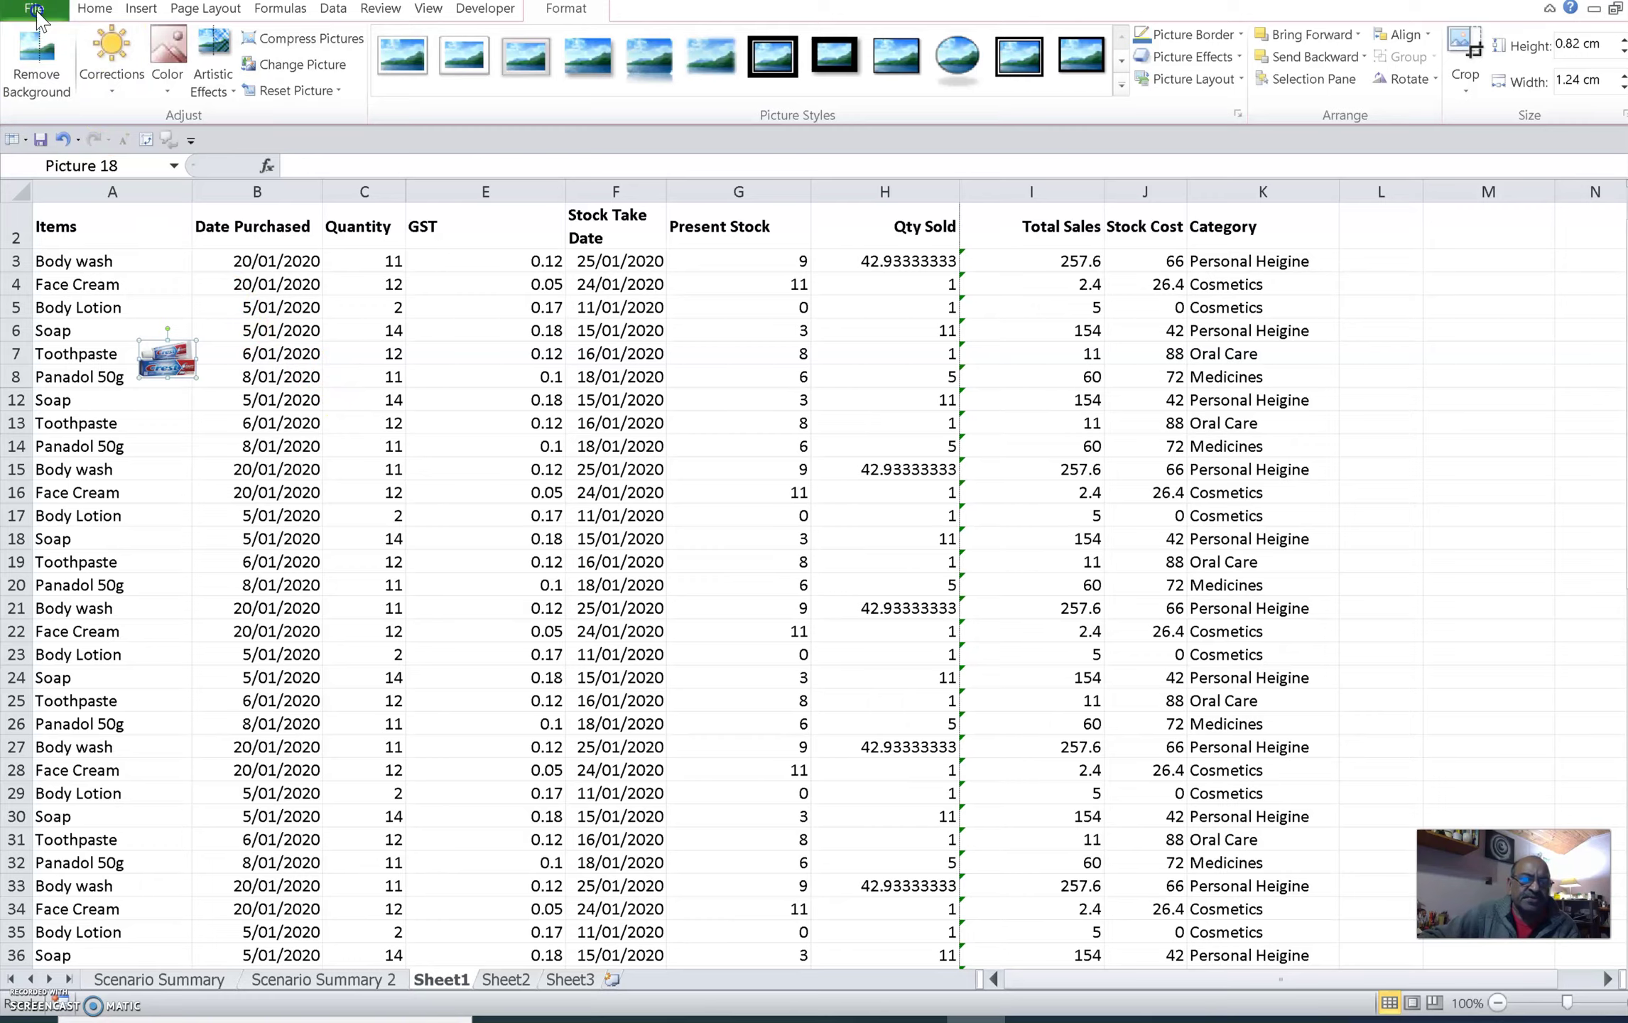
- Examine the print preview of Sheet1 for the toothpaste picture, return to the worksheet and deselect the picture by selecting cell E8
left_click(36, 10)
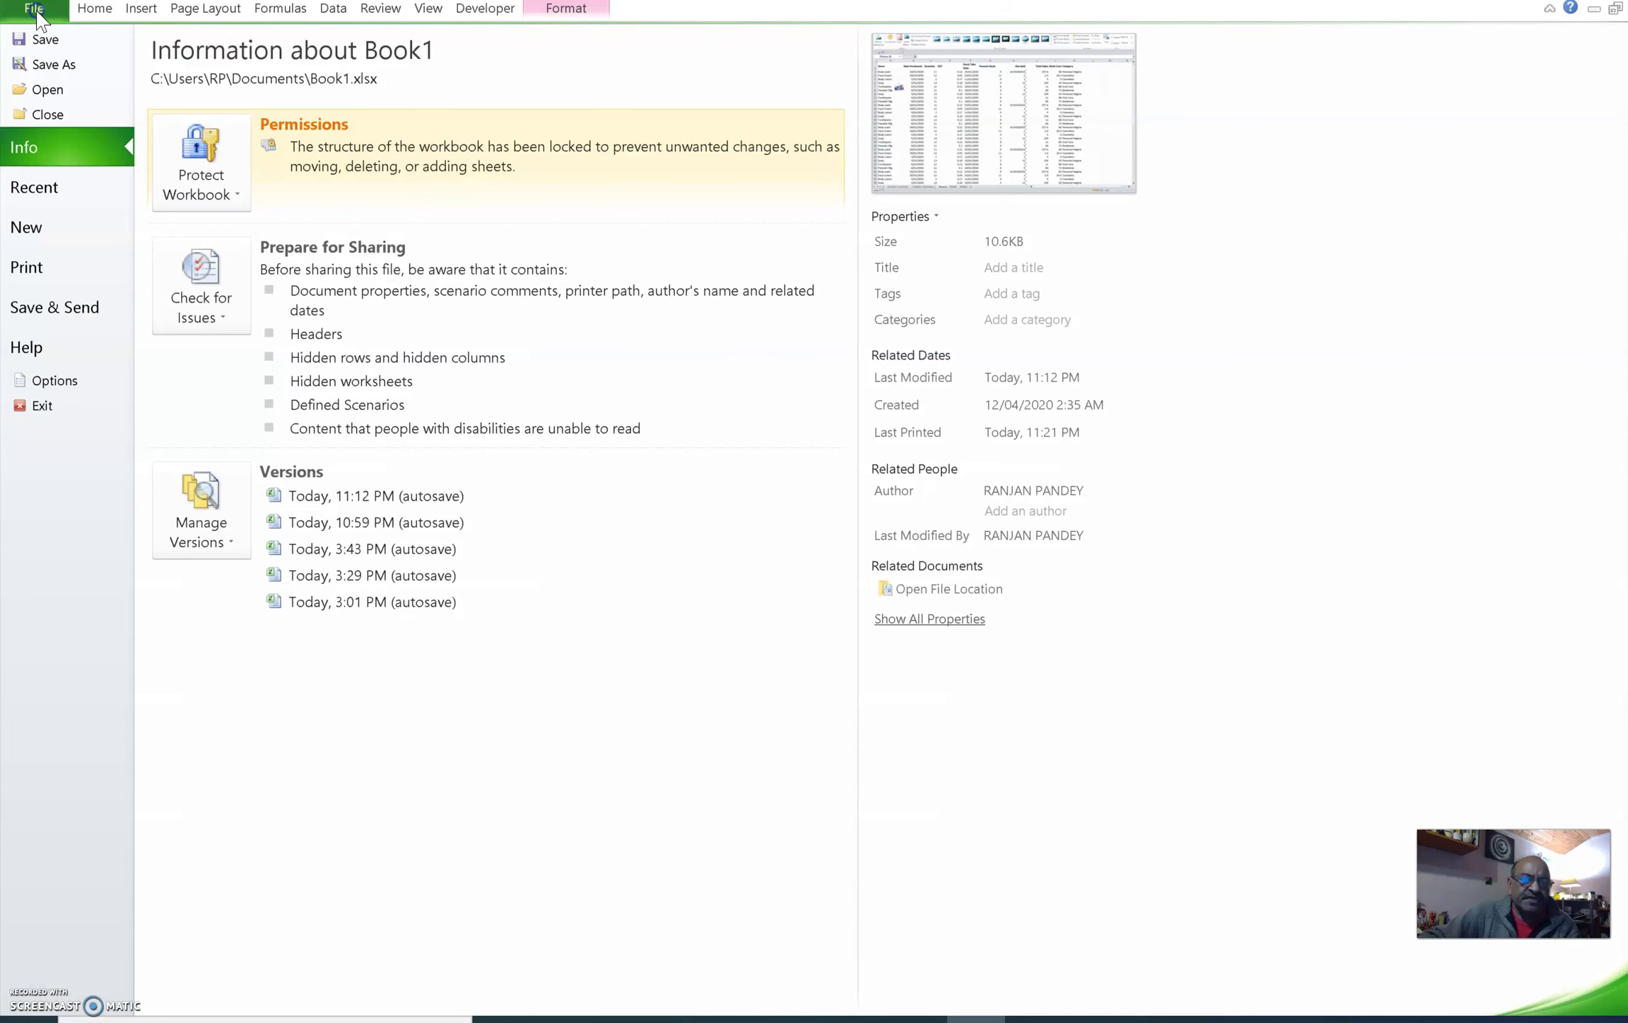
left_click(57, 270)
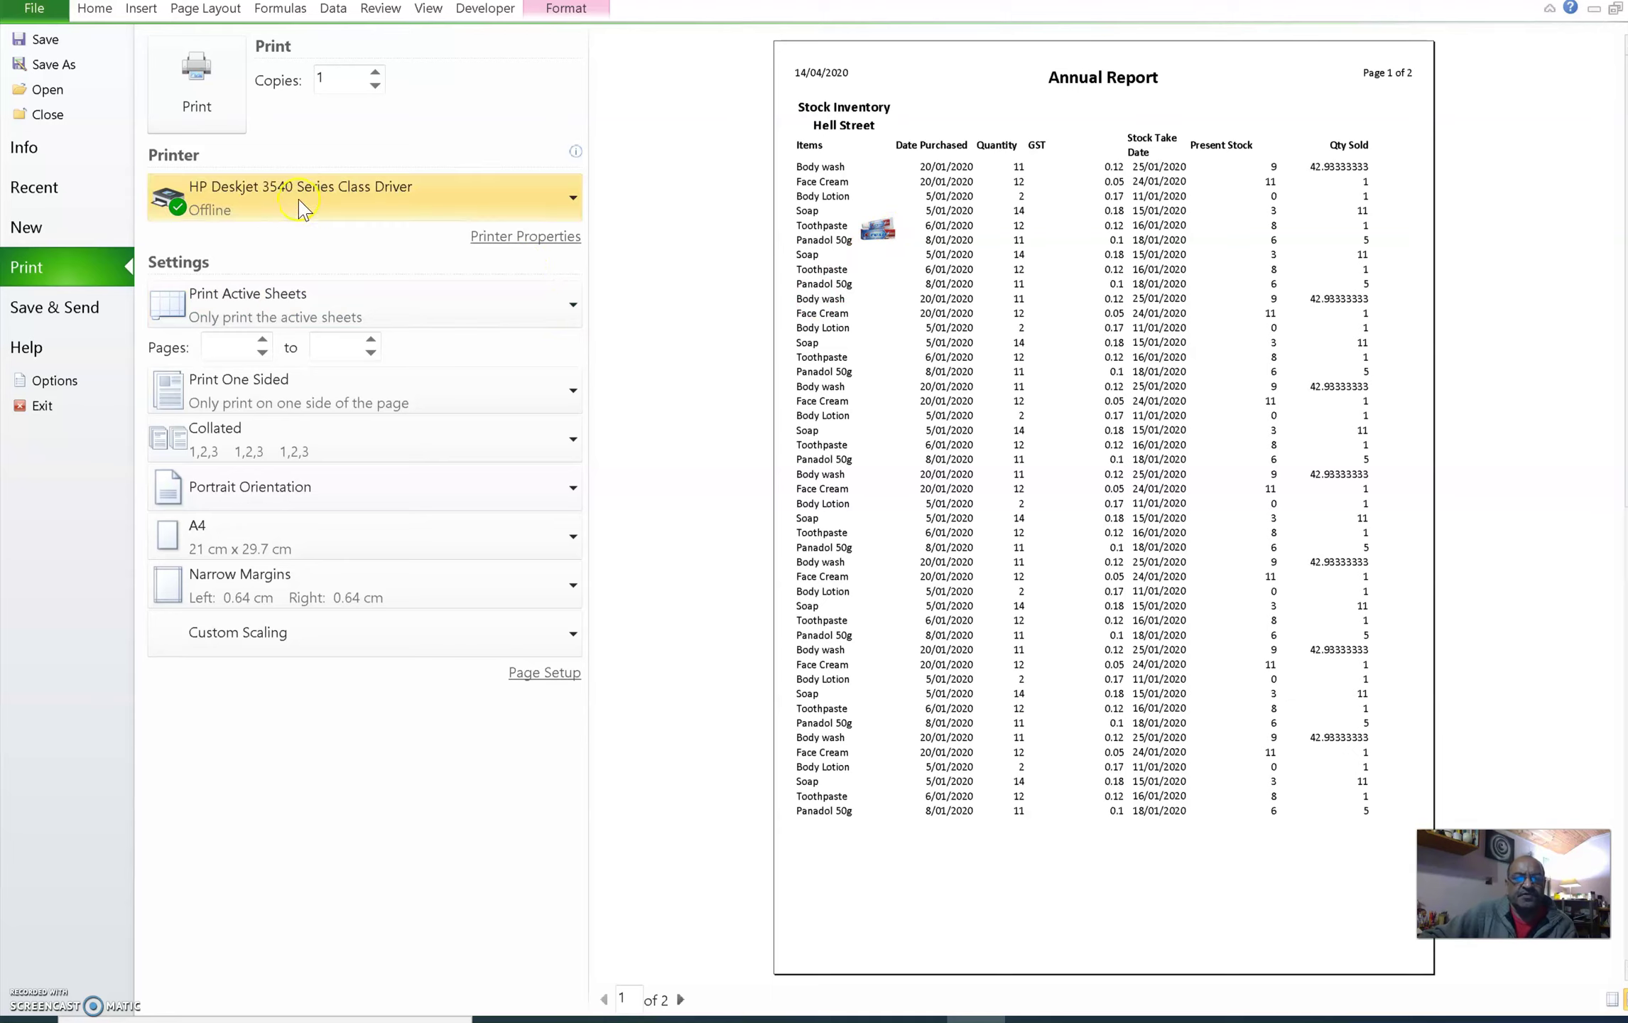
left_click(94, 9)
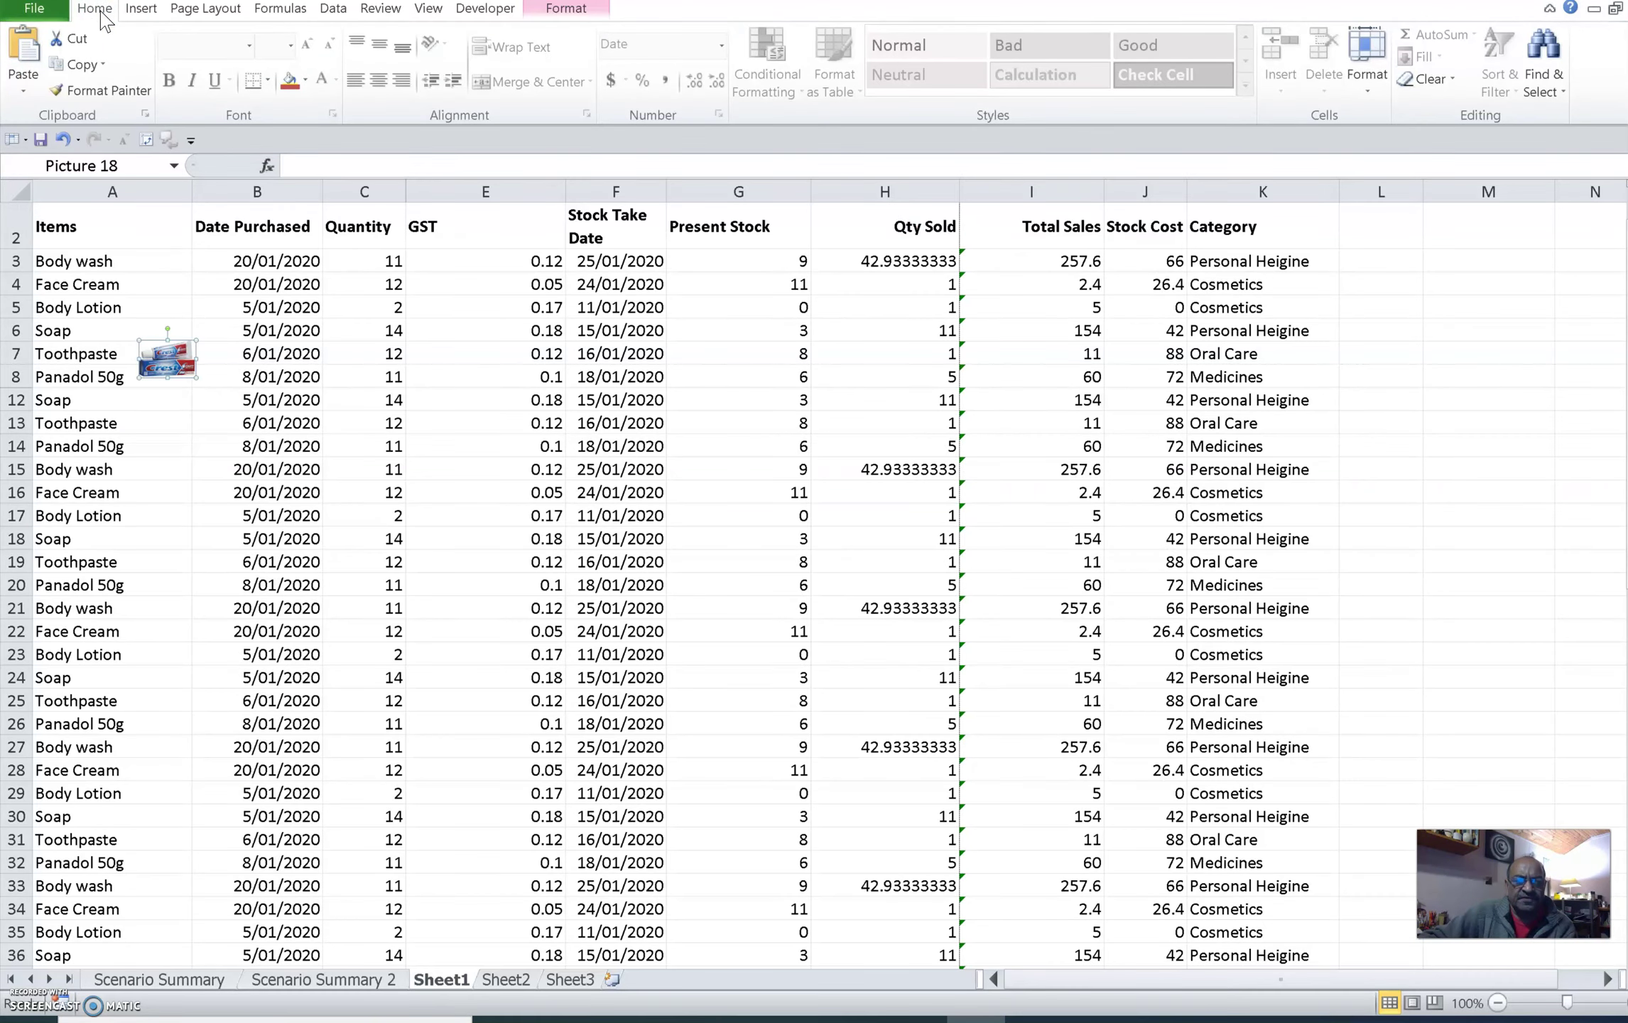
left_click(425, 375)
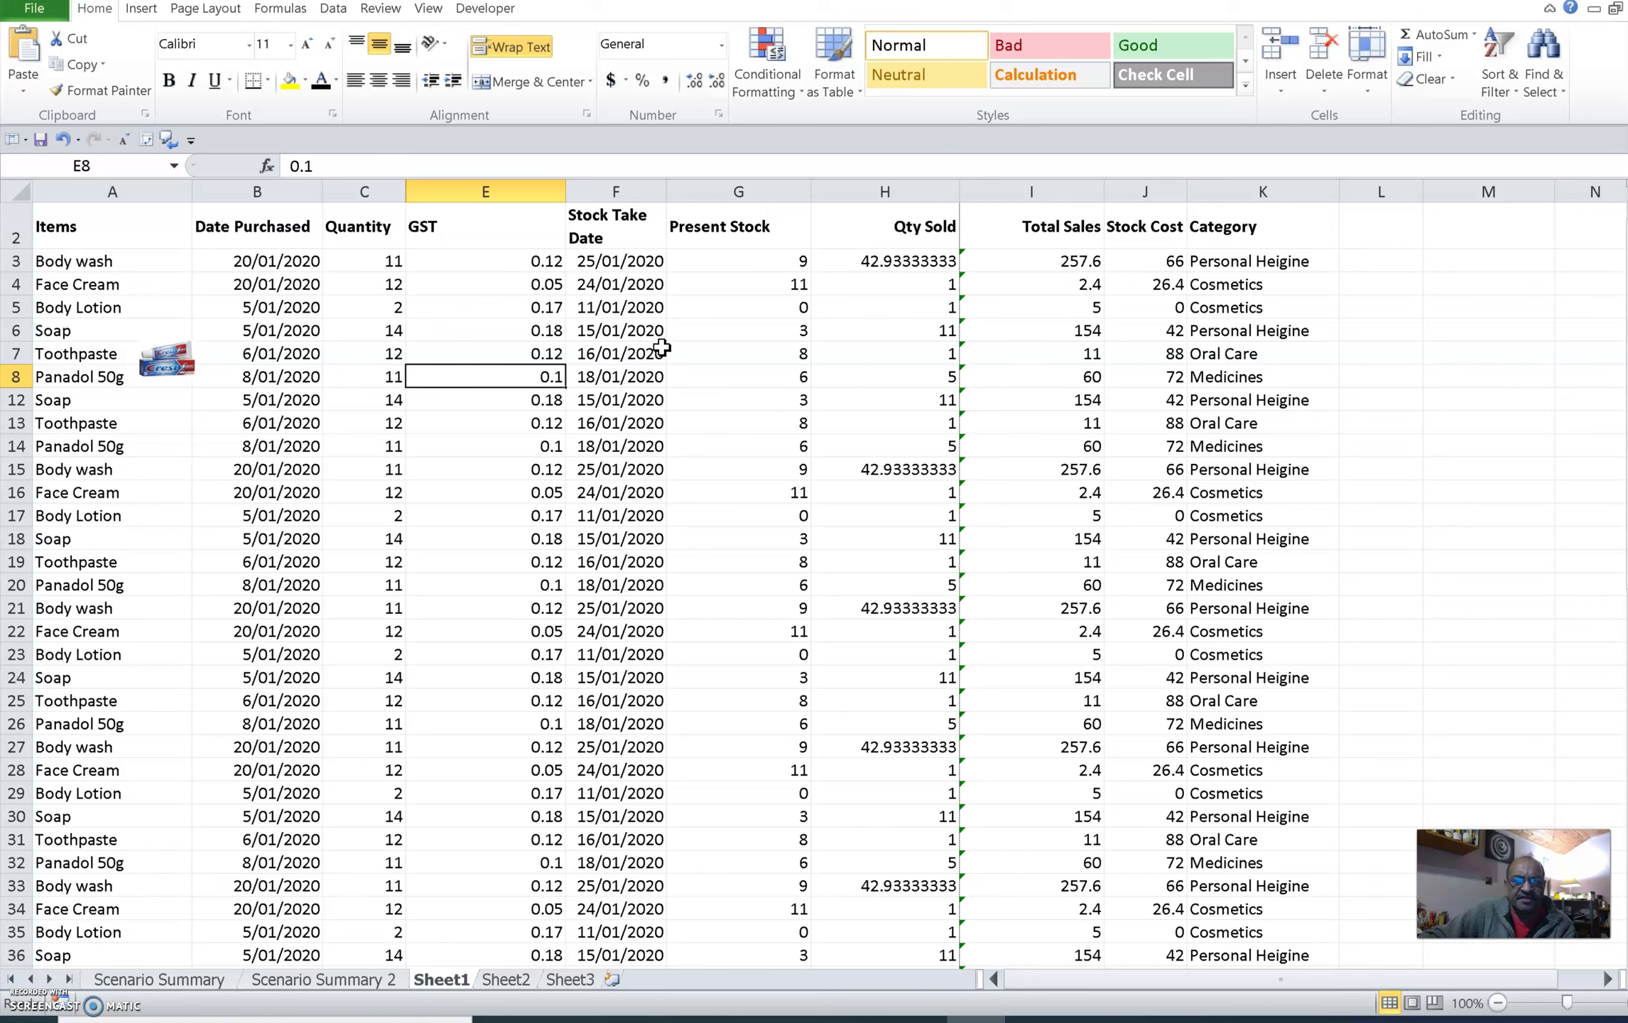
left_click(651, 335)
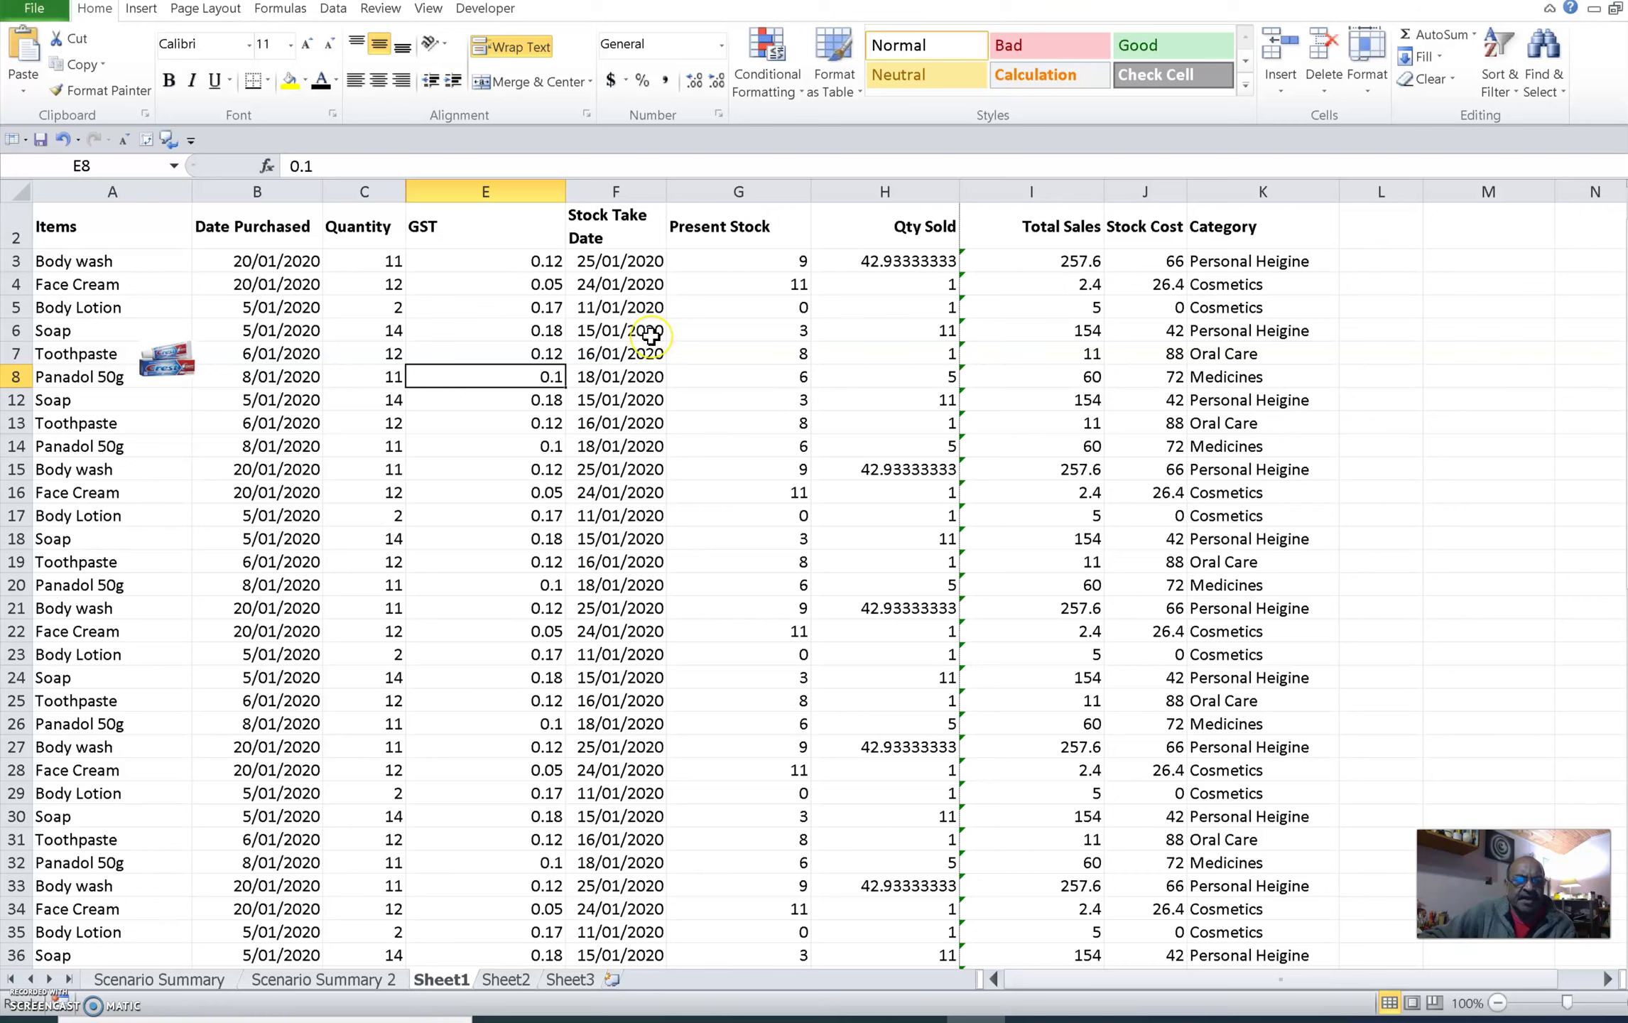